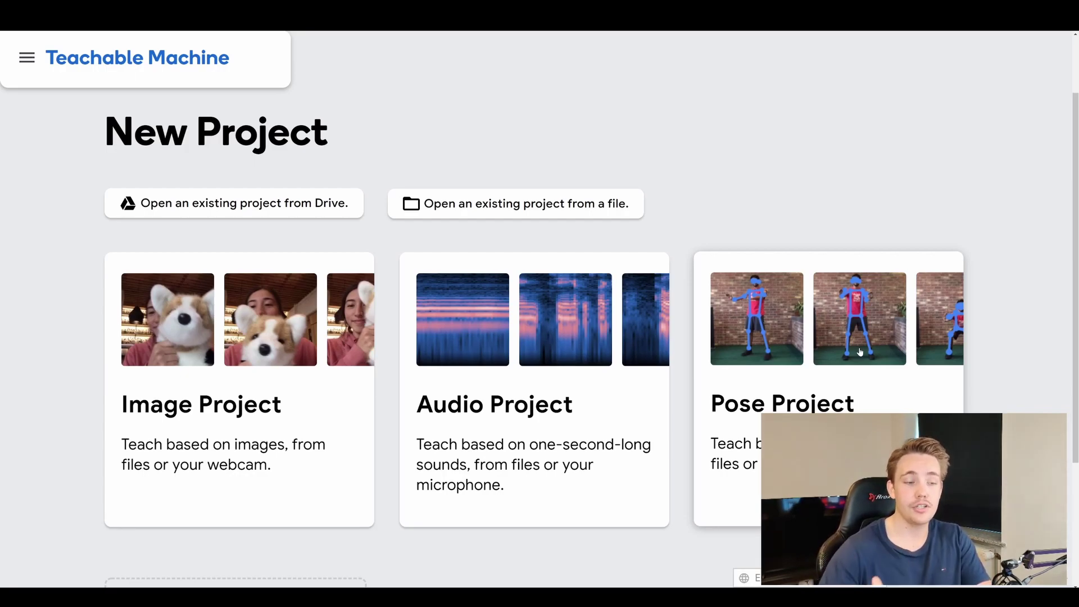
- Start a new audio project and open microphone recording for the Background Noise class, allowing microphone access
scroll(843, 349, "down", 1)
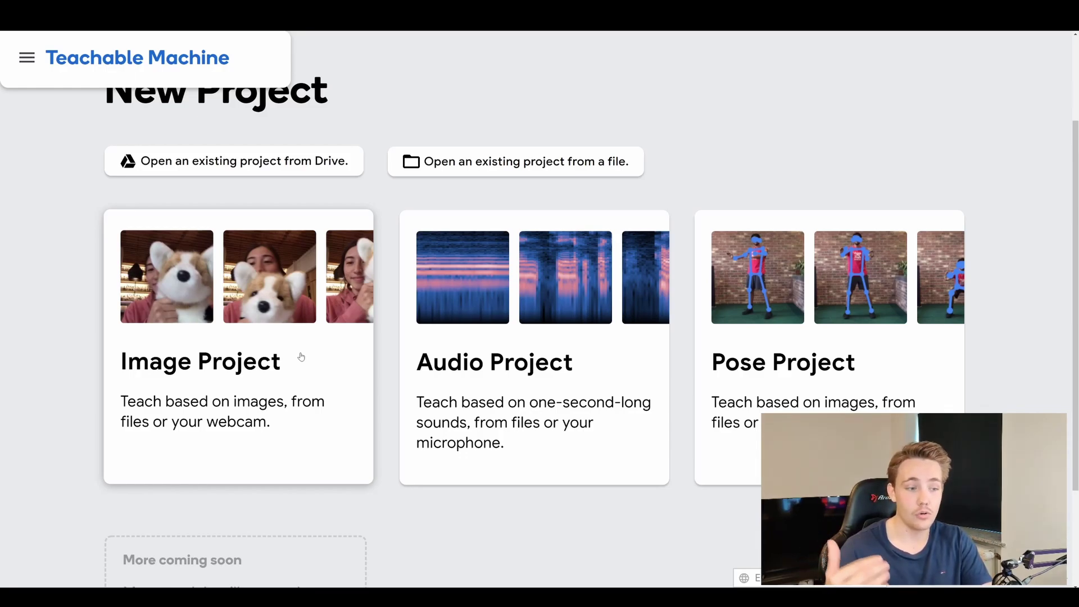
left_click(579, 352)
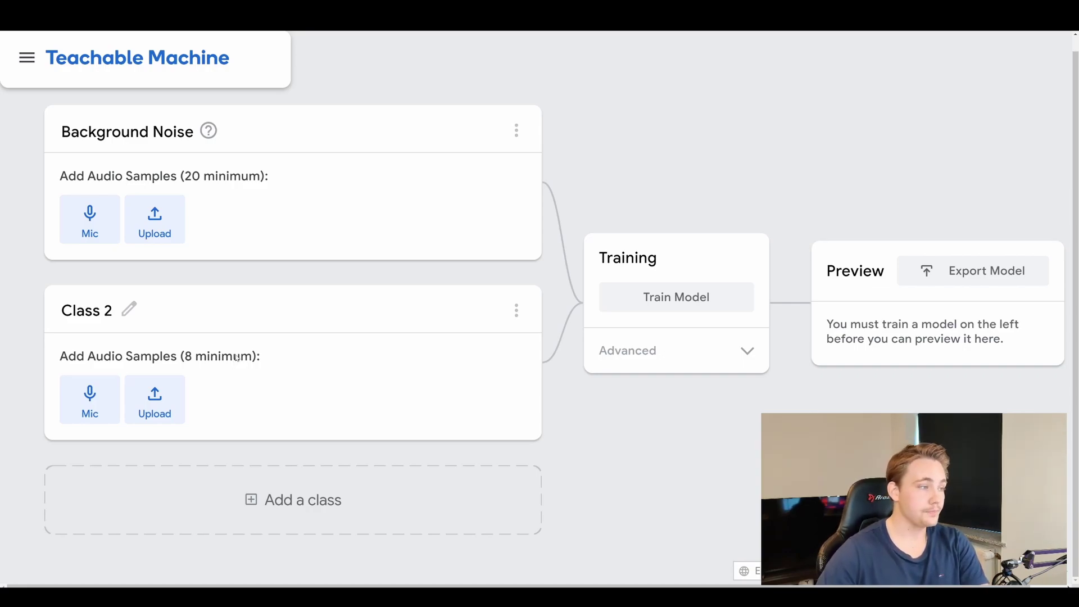
left_click(93, 214)
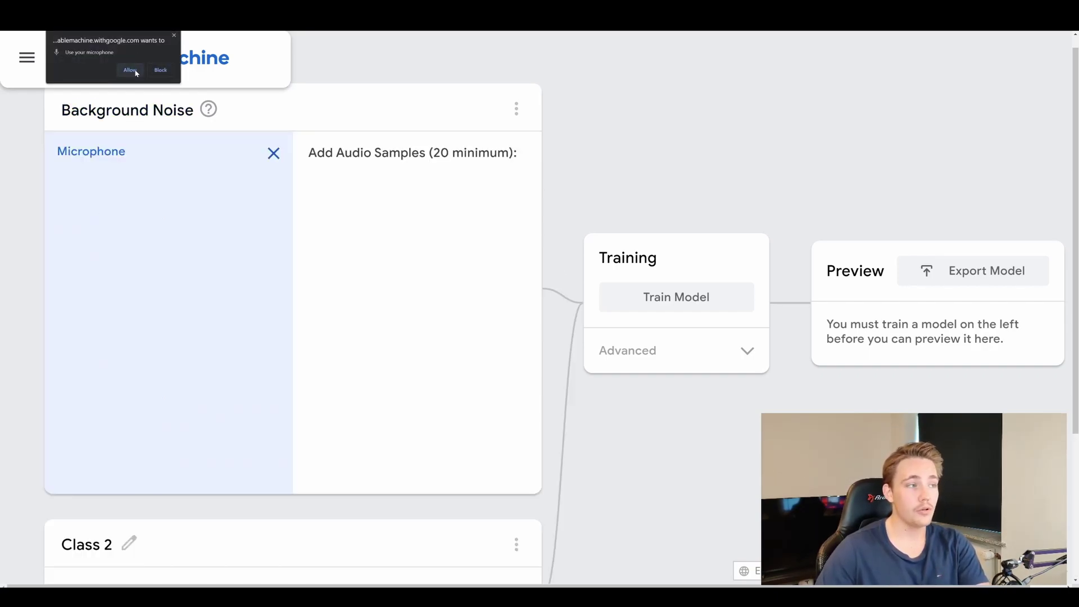
left_click(136, 73)
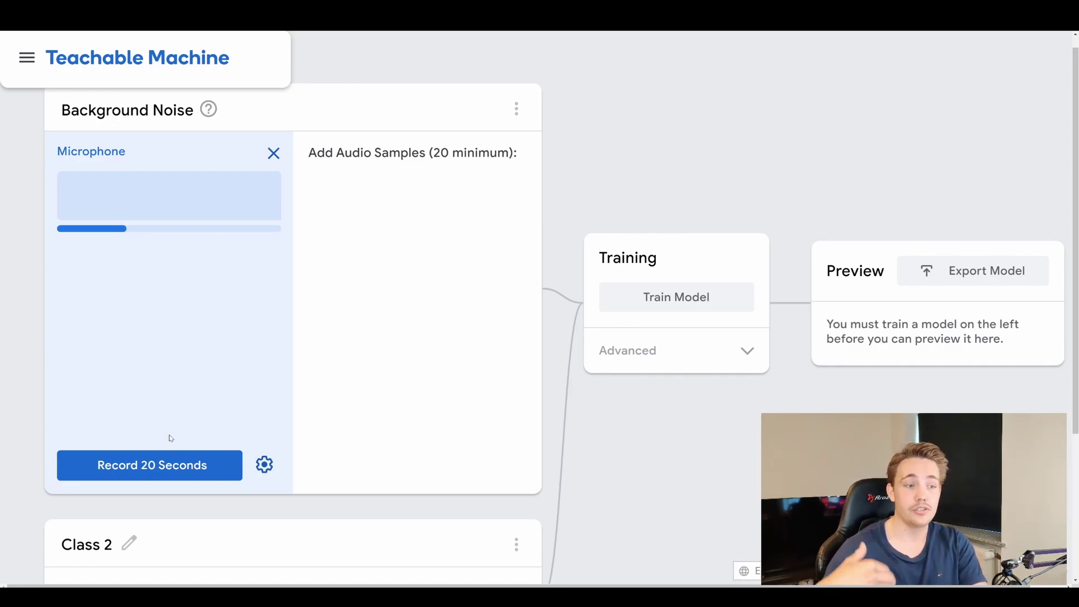
- Record 20 seconds of background noise and extract the recording as samples for the Background Noise class
left_click(164, 469)
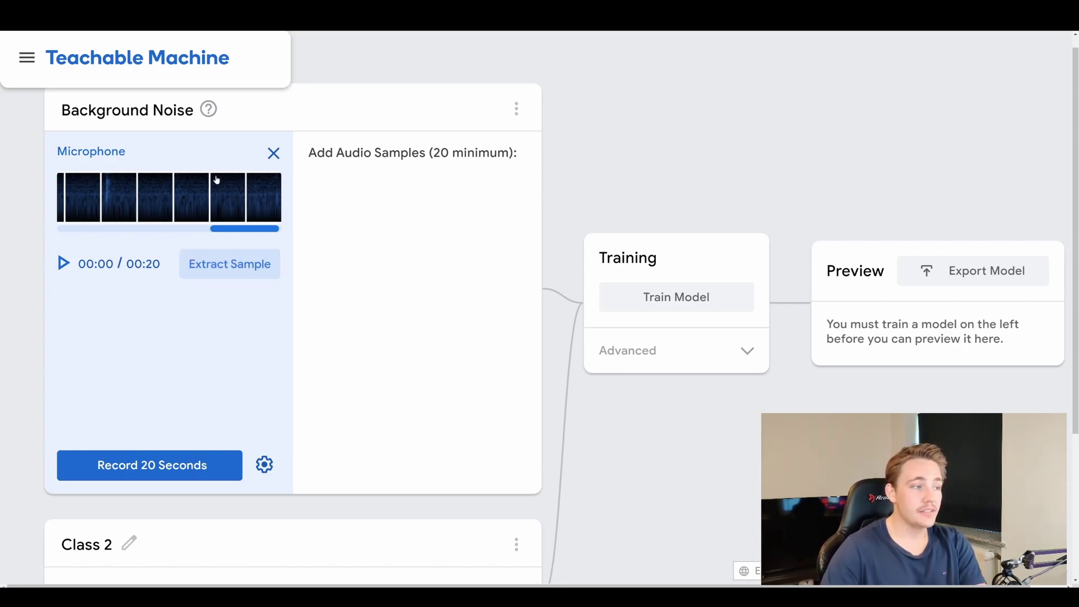
left_click(235, 269)
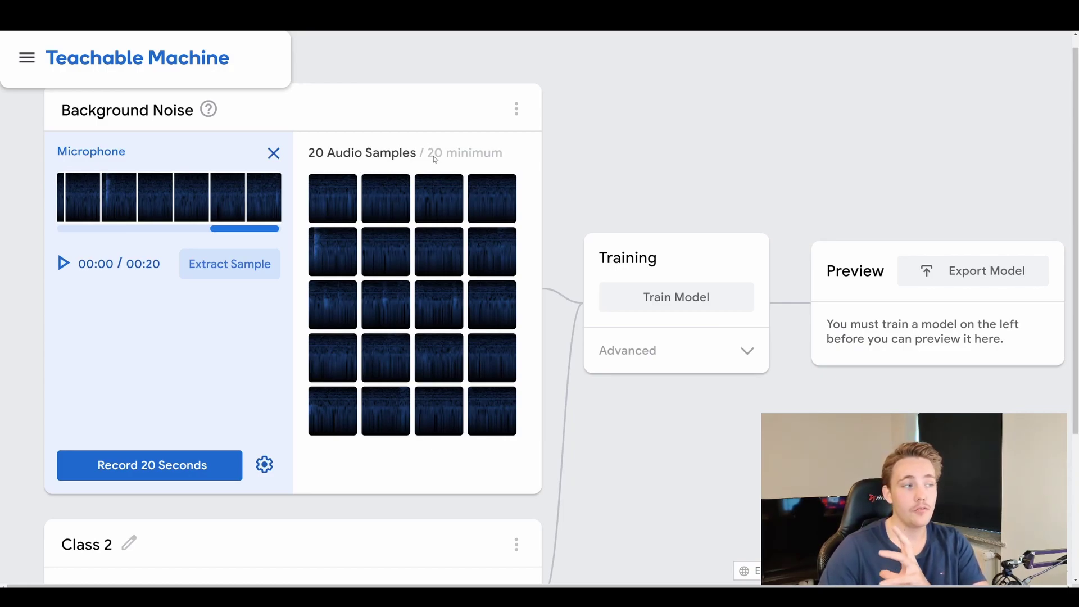
scroll(369, 313, "down", 2)
scroll(369, 313, "up", 2)
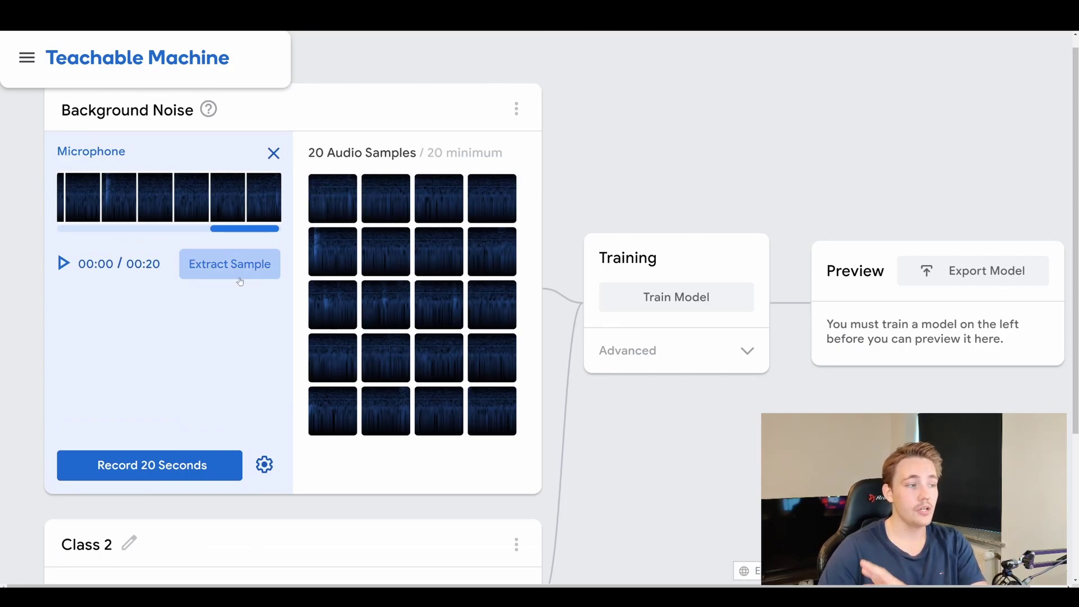
- Rename Class 2 as Clap
scroll(240, 281, "down", 4)
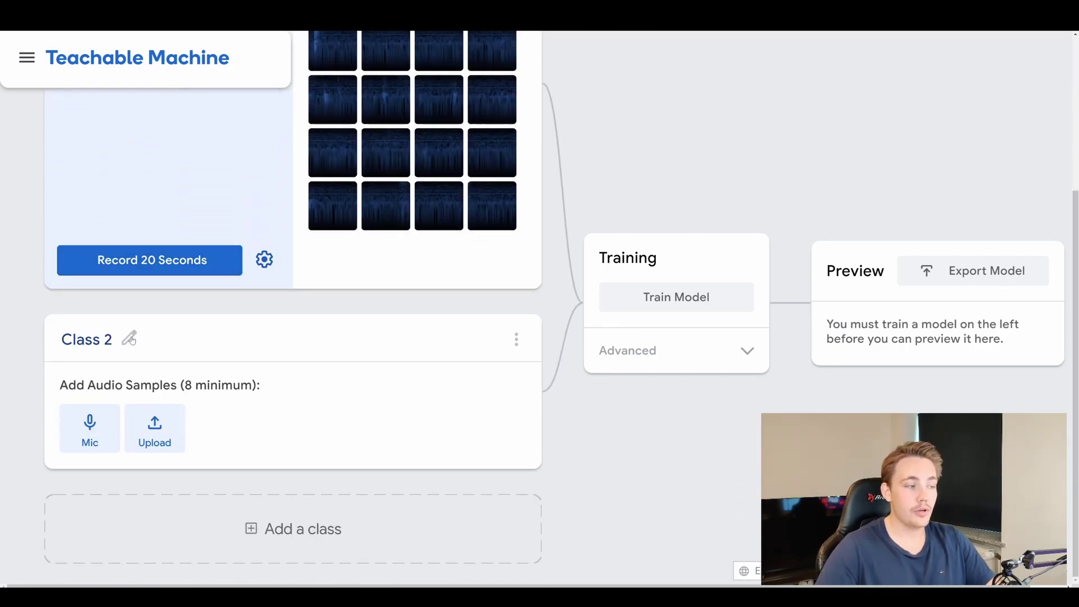
left_click(130, 338)
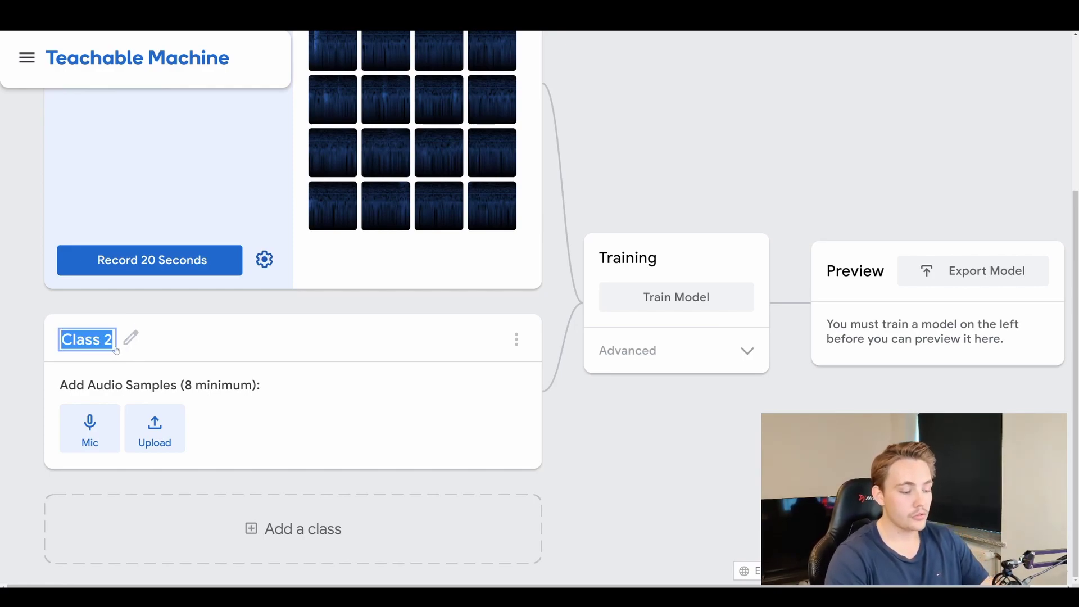
type("Clap")
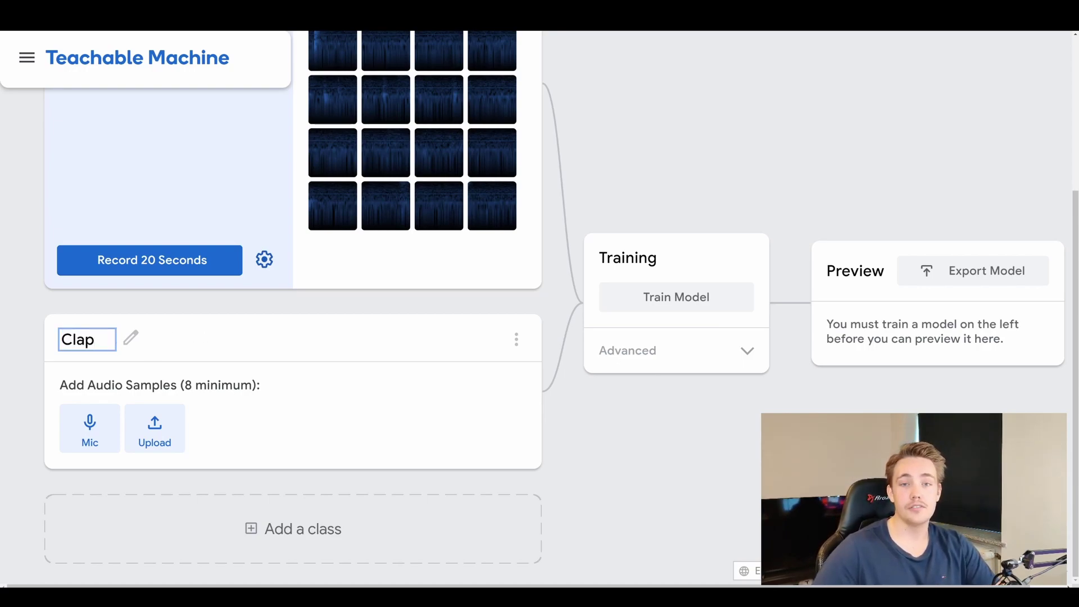
key("Return")
- Record clapping with the microphone in 2-second takes and extract 8 audio samples for the Clap class
left_click(90, 426)
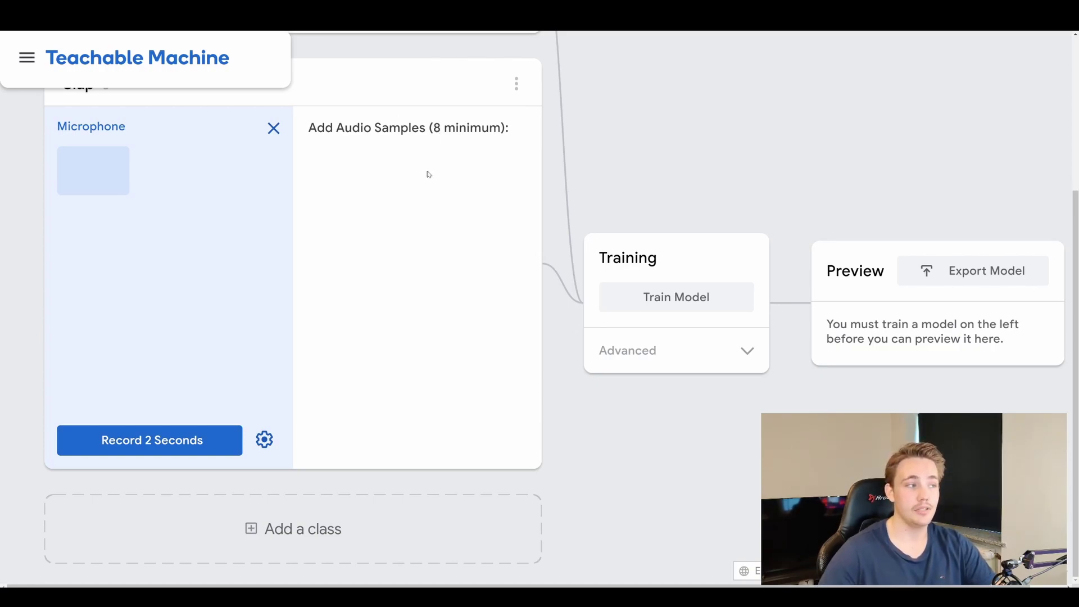
scroll(415, 219, "up", 1)
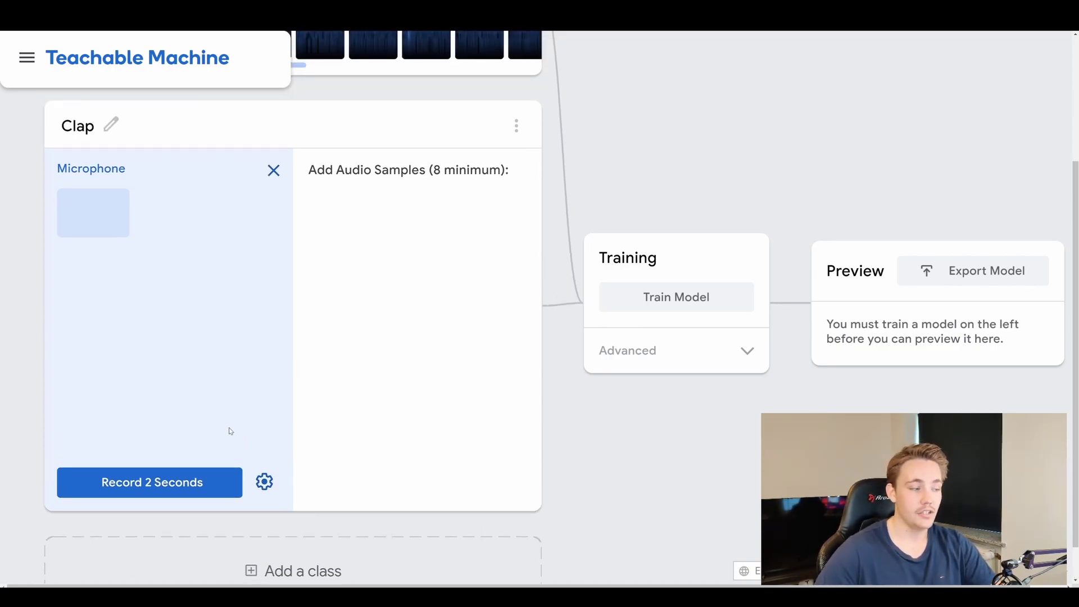
left_click(200, 485)
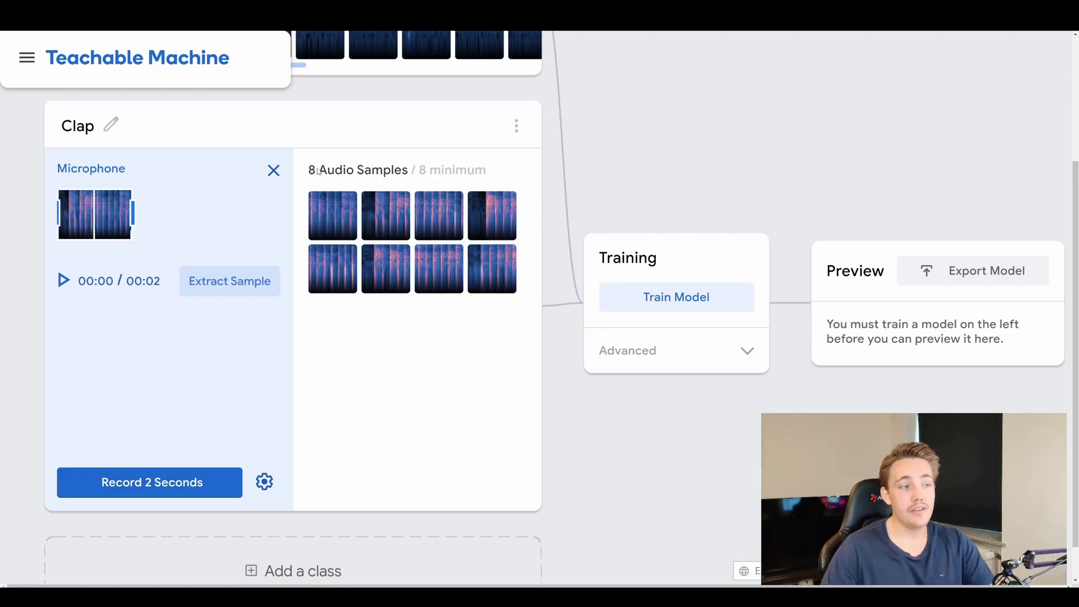
scroll(371, 202, "up", 2)
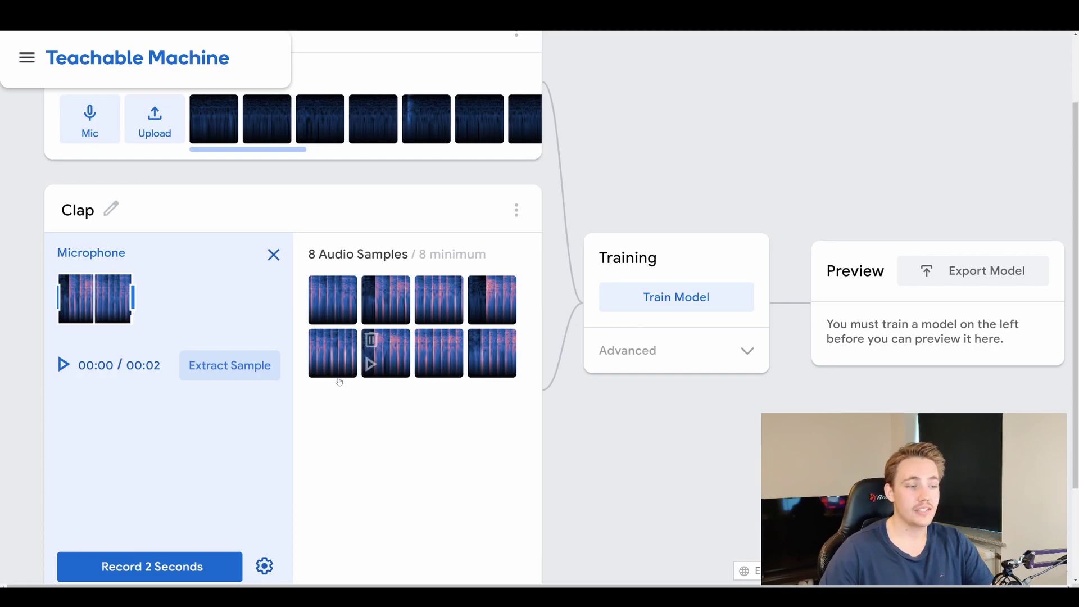
- Add a third class below Clap and name it Whistling
scroll(345, 360, "down", 3)
left_click(312, 527)
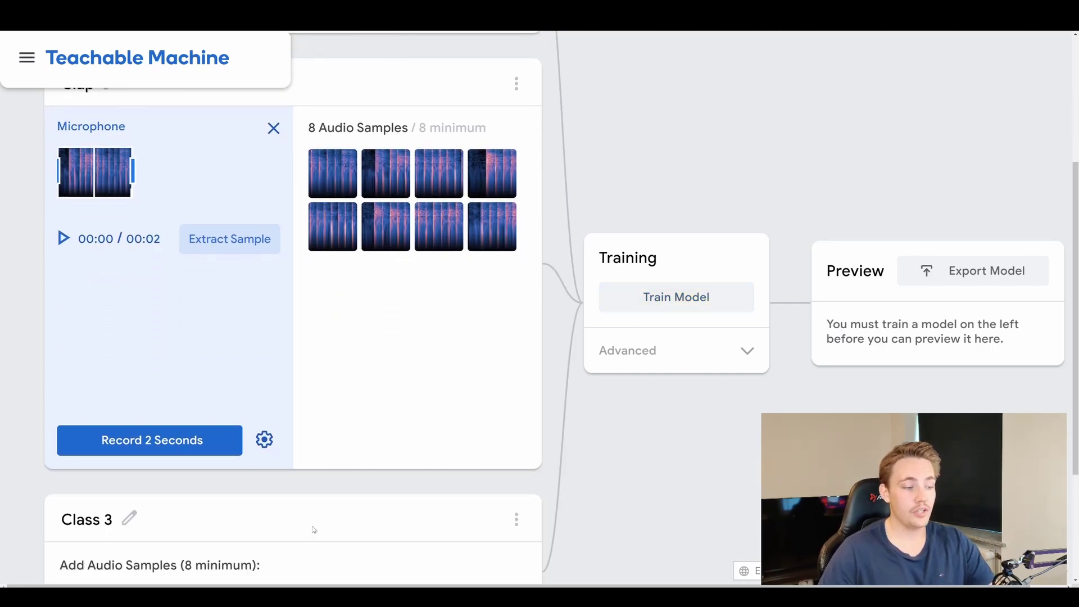
scroll(103, 417, "down", 3)
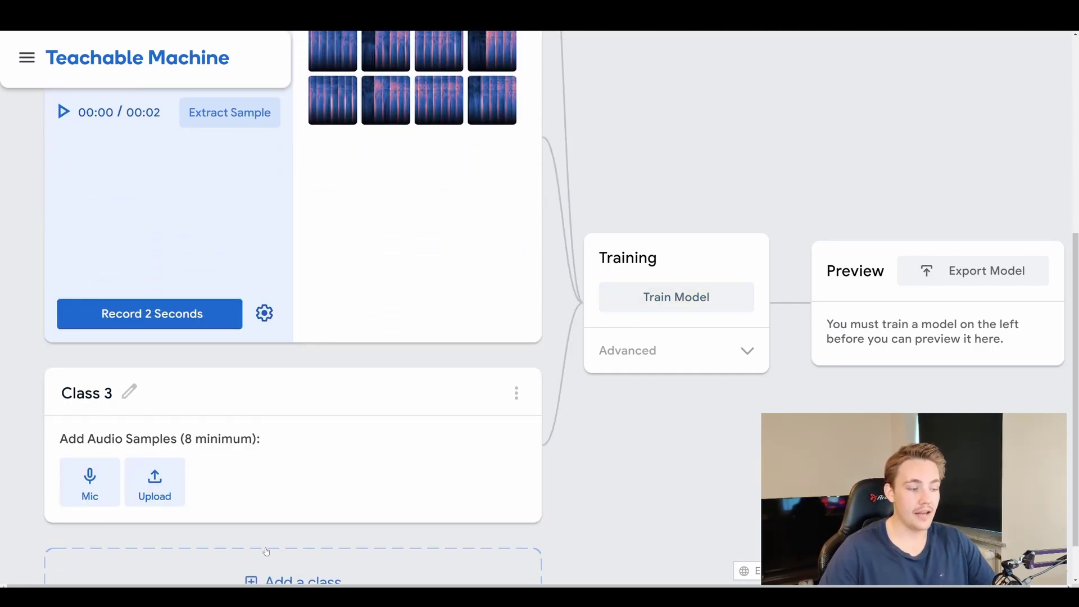
scroll(134, 398, "down", 1)
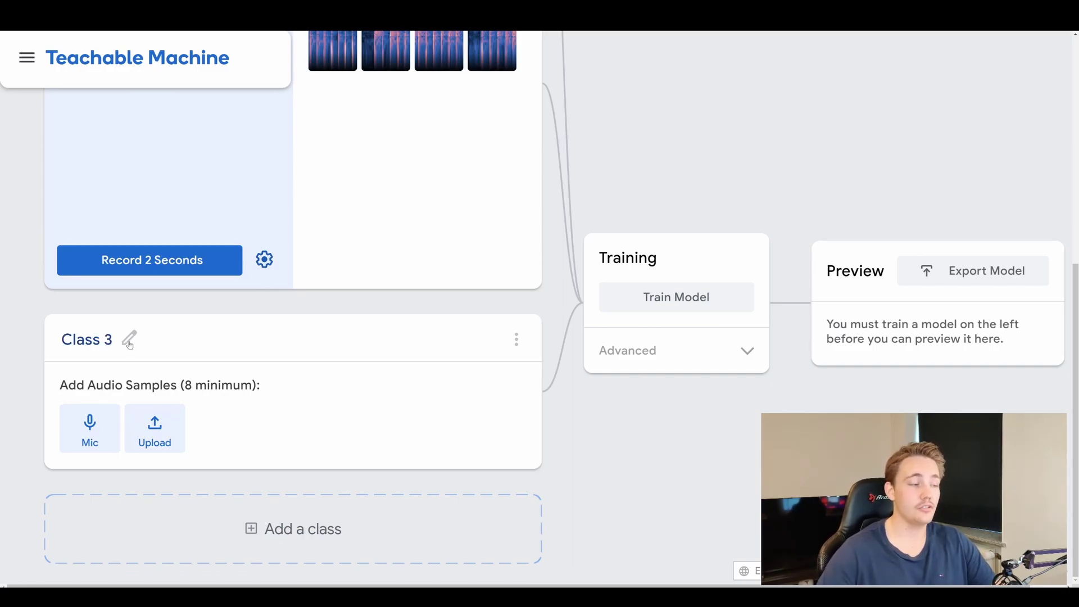
scroll(316, 426, "up", 9)
scroll(320, 426, "down", 3)
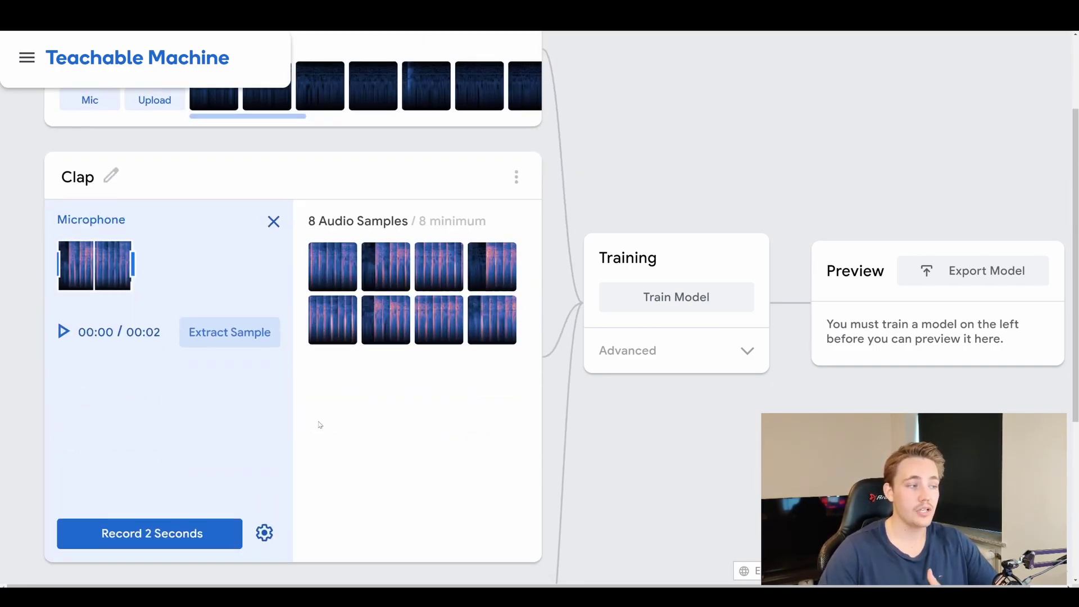
scroll(320, 426, "down", 5)
left_click(87, 402)
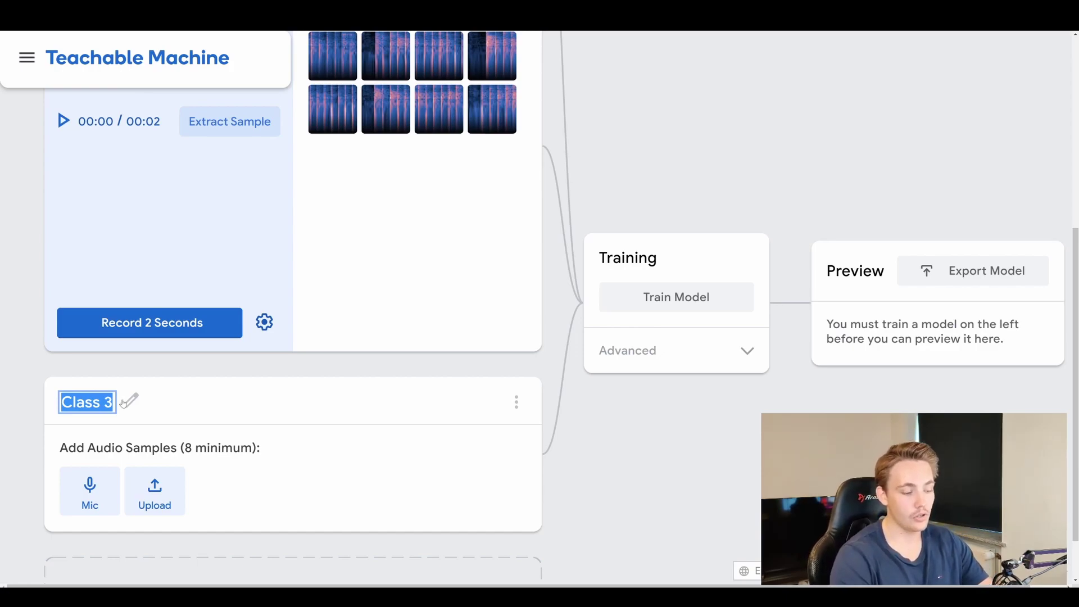
type("Whistling")
left_click(243, 413)
- Record whistling with the microphone in 2-second takes and extract 8 audio samples for the Whistling class
left_click(90, 490)
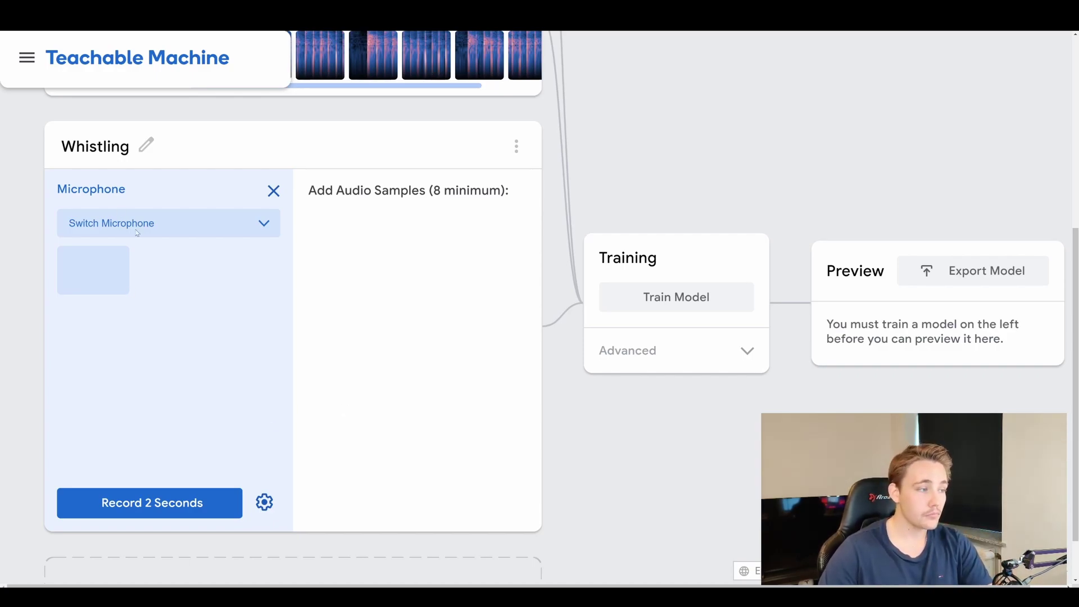
left_click(178, 504)
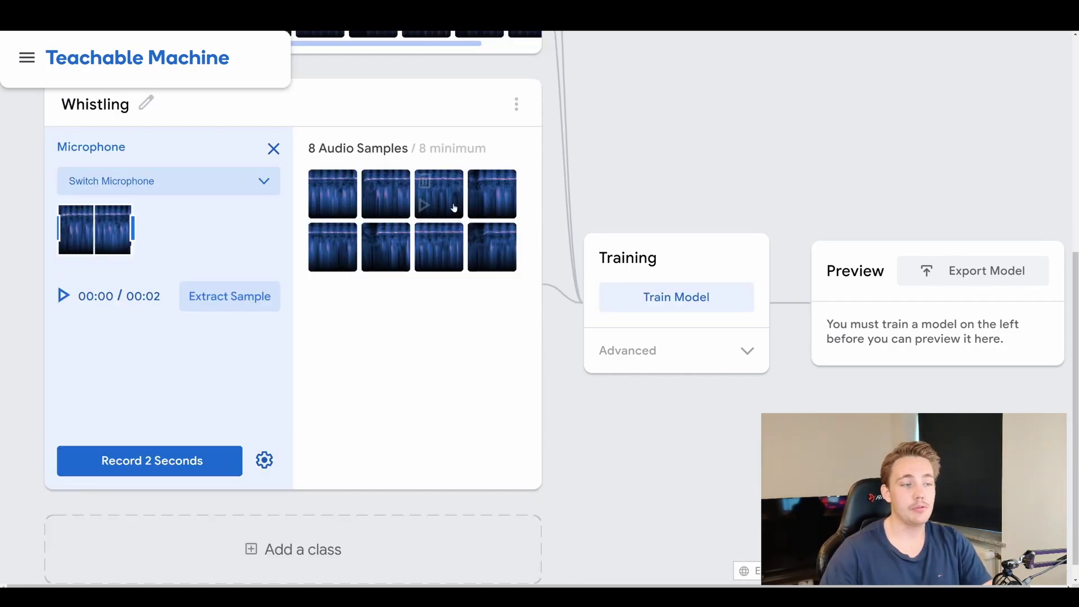
- Add a fourth class below Whistling and name it Snap
scroll(401, 345, "down", 1)
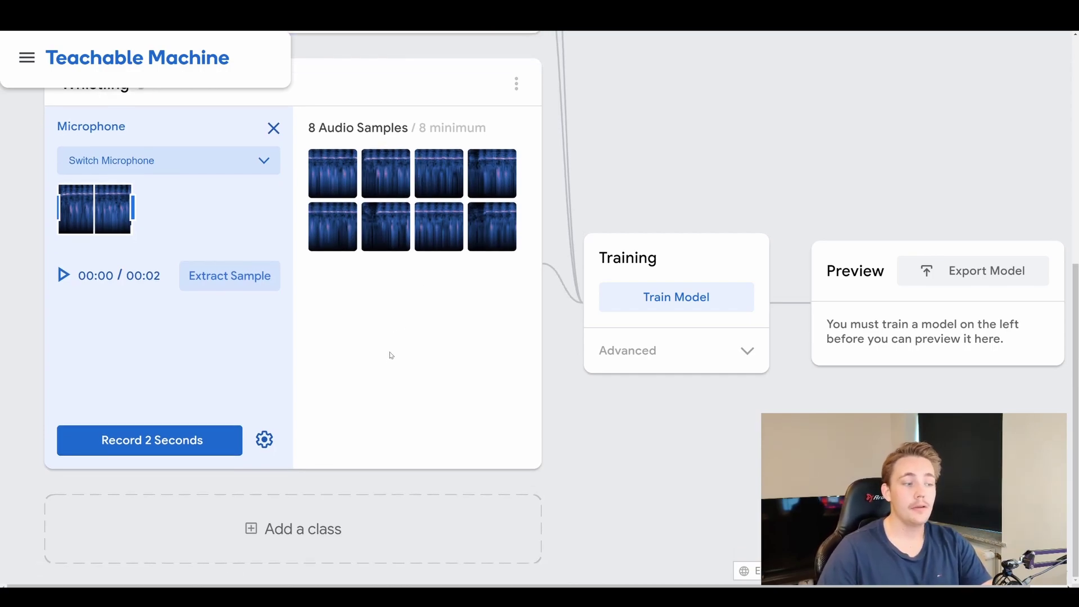
left_click(270, 525)
left_click(133, 477)
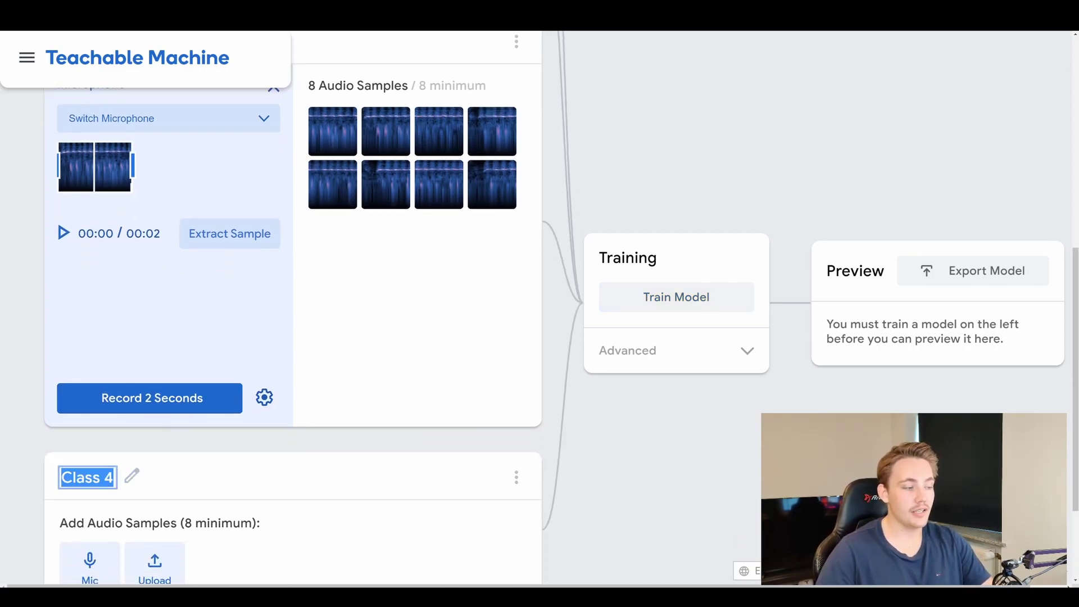
type("Snao")
key("BackSpace")
type("p")
left_click(234, 458)
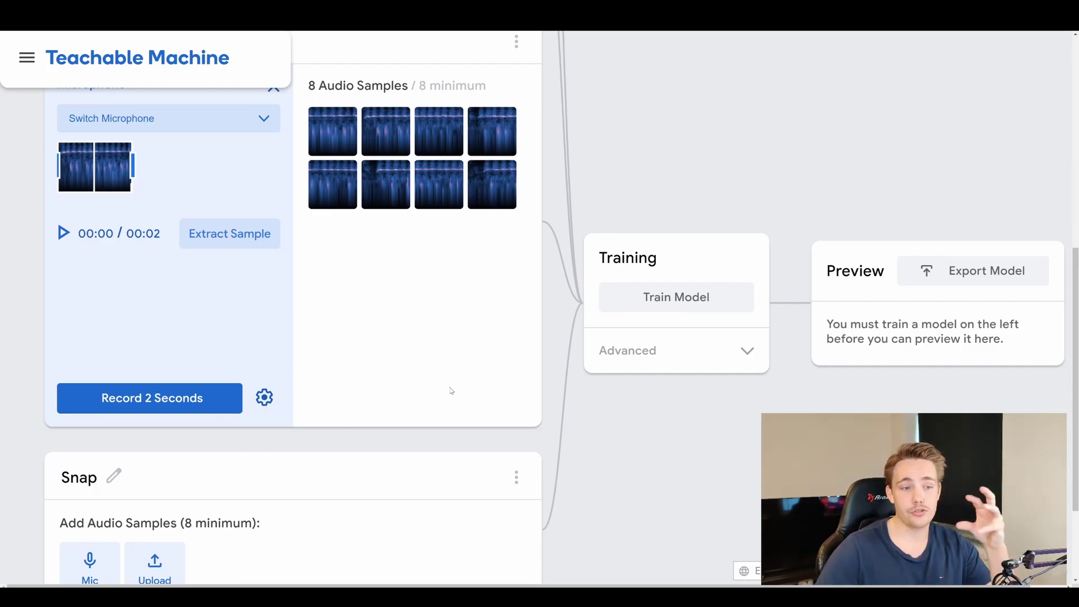
- Record finger snapping with the microphone in 2-second takes and extract 8 audio samples for the Snap class
scroll(433, 397, "down", 2)
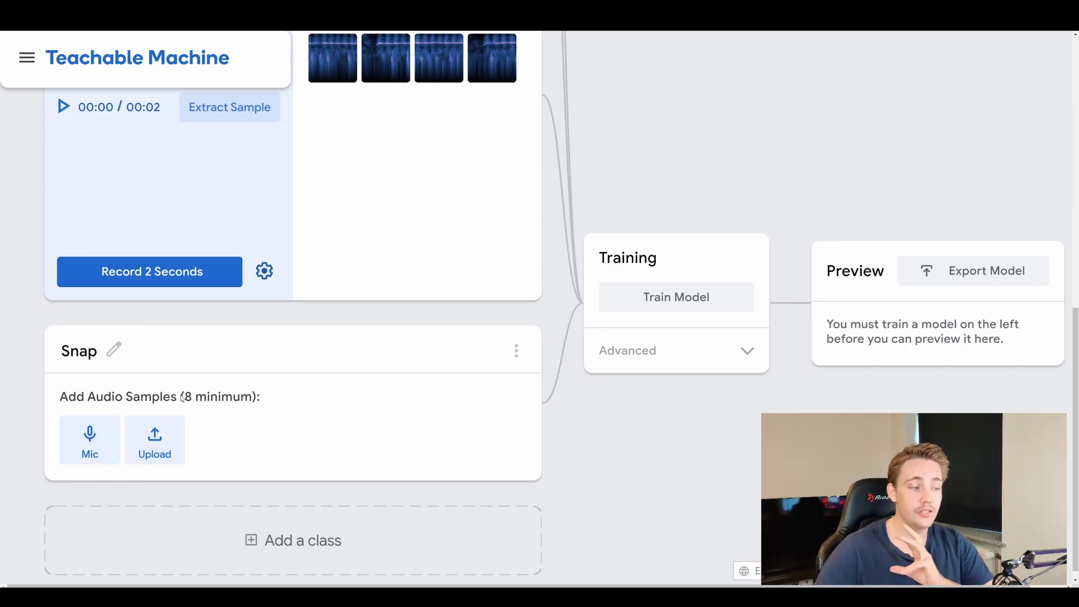
scroll(184, 401, "up", 4)
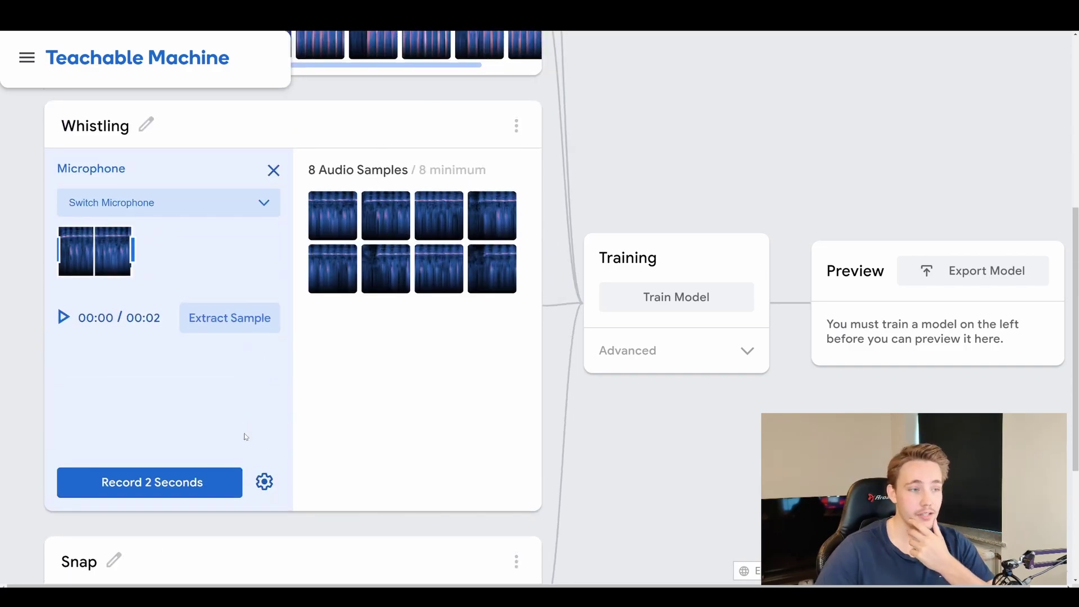
scroll(236, 452, "down", 3)
scroll(236, 452, "down", 1)
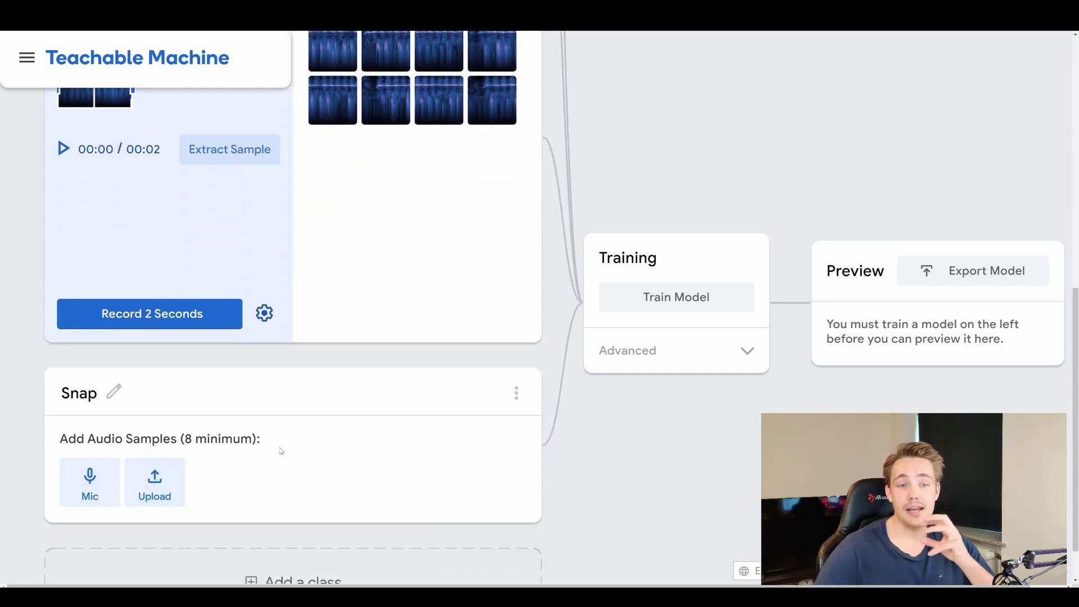
scroll(334, 449, "down", 1)
left_click(89, 434)
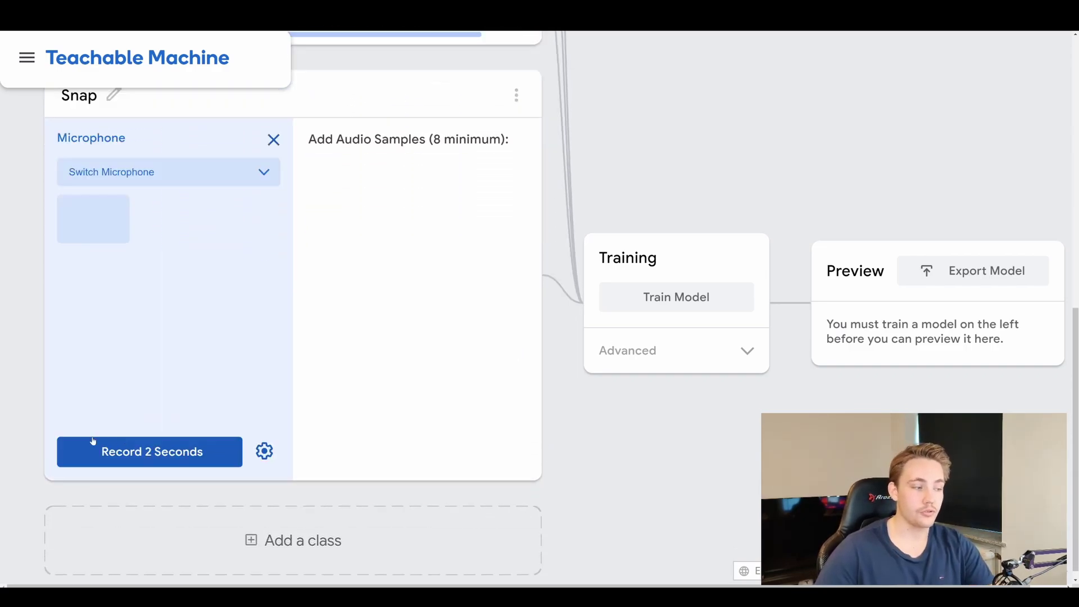
left_click(193, 458)
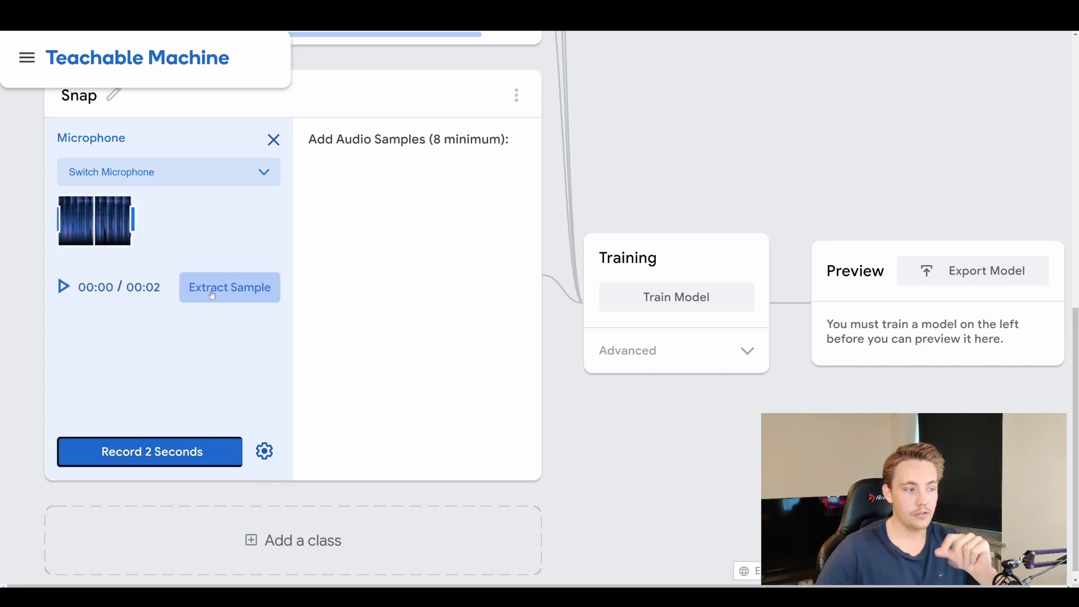
left_click(214, 300)
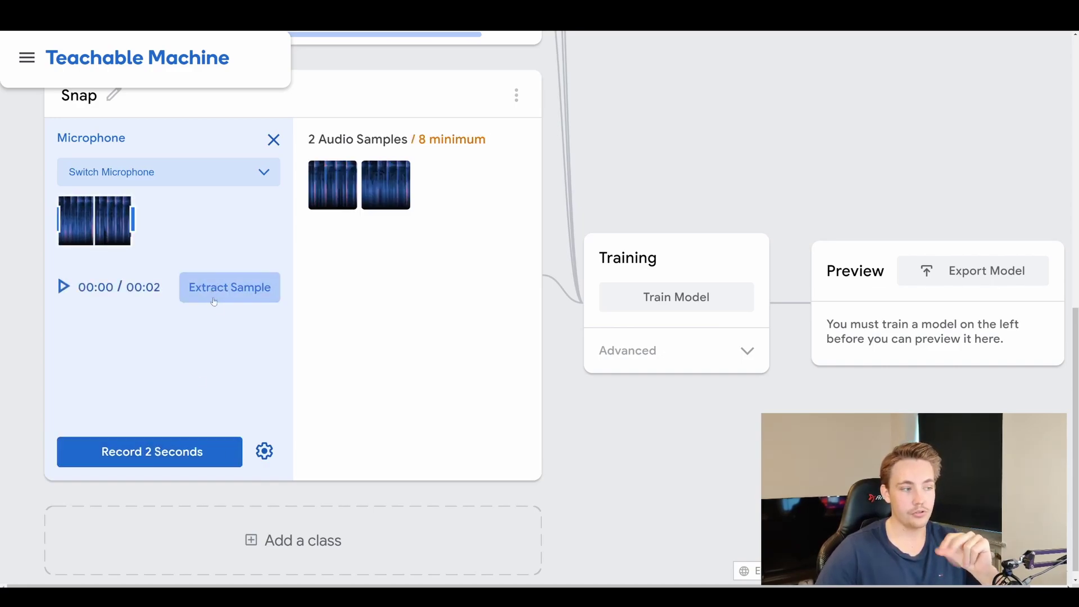
left_click(182, 454)
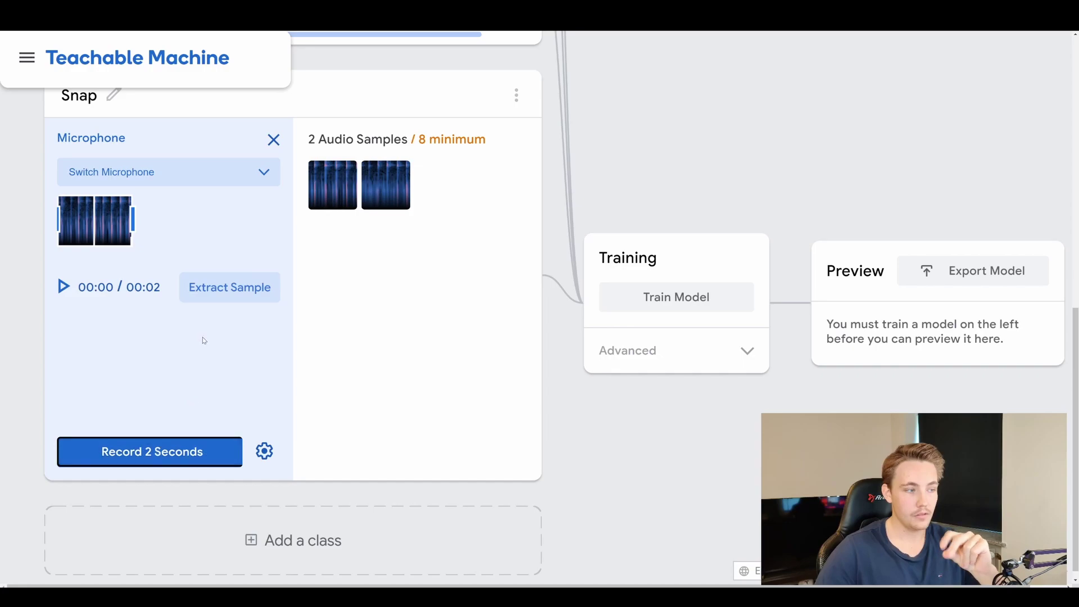
left_click(222, 290)
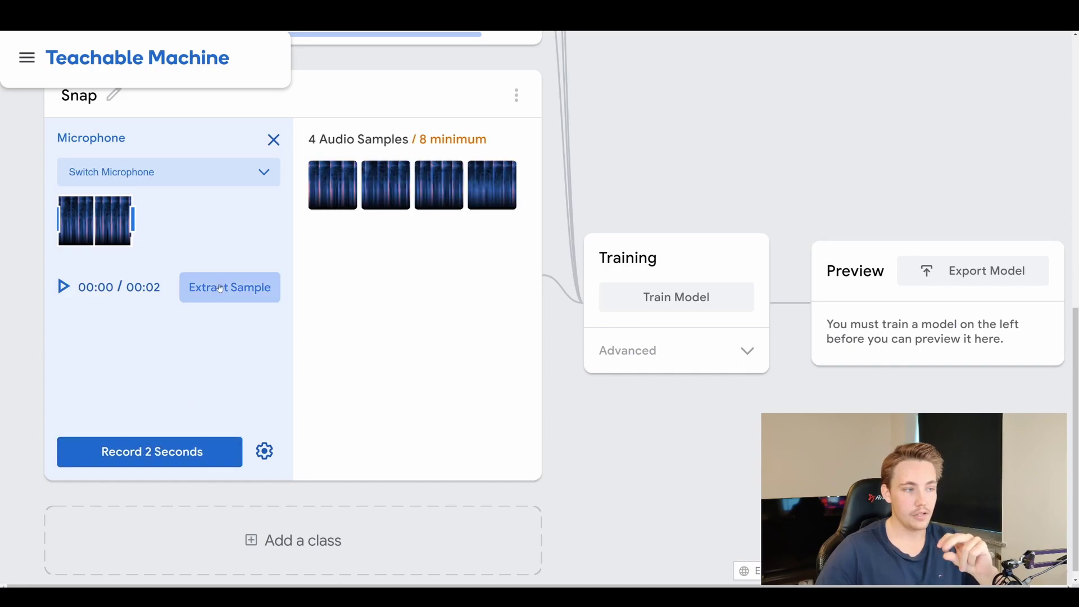
left_click(193, 453)
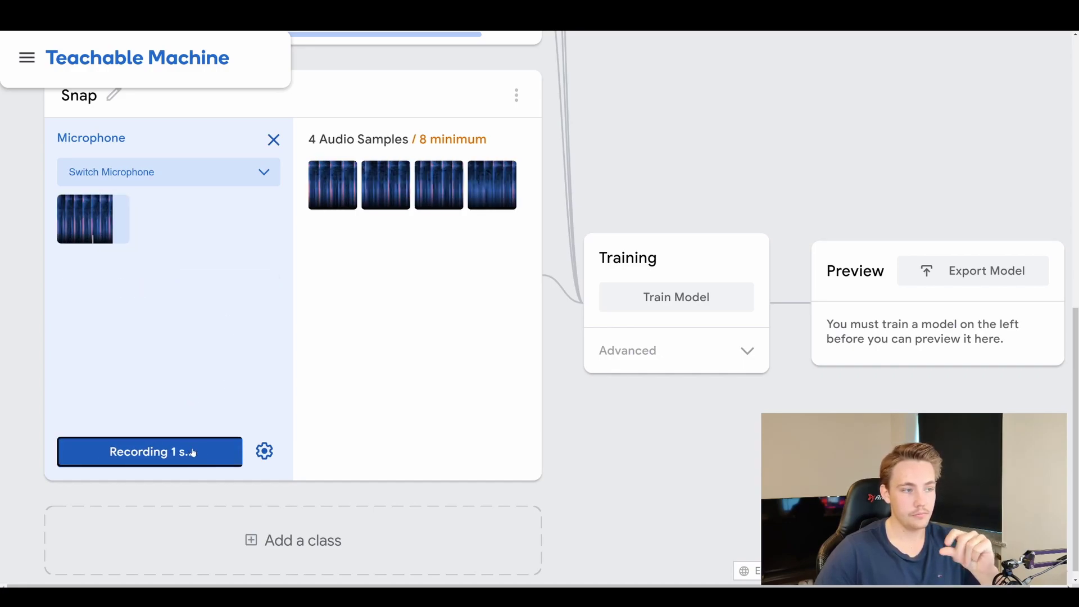
left_click(222, 289)
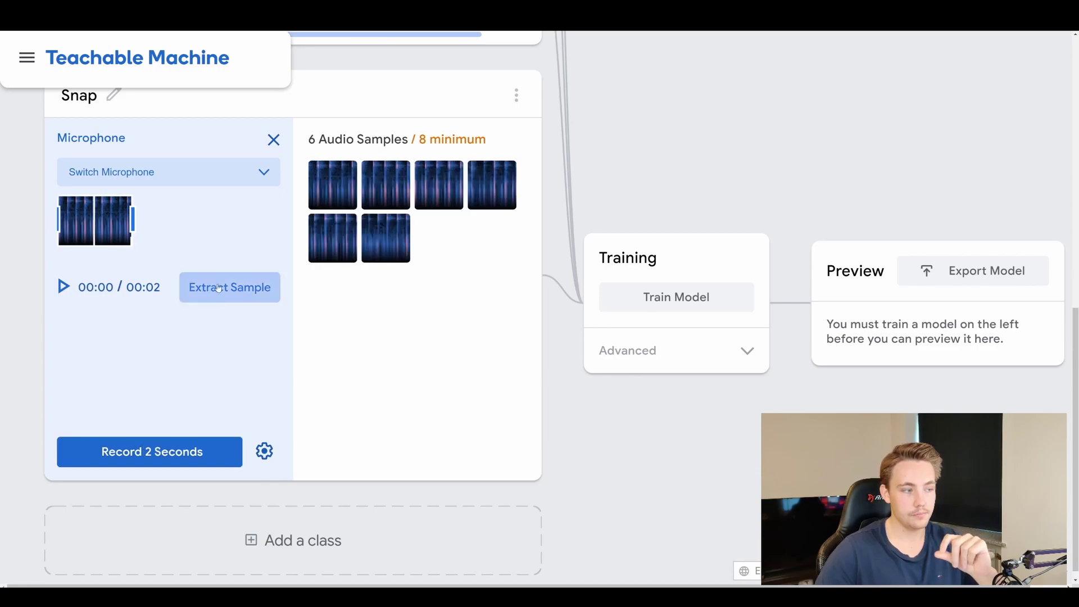
left_click(203, 454)
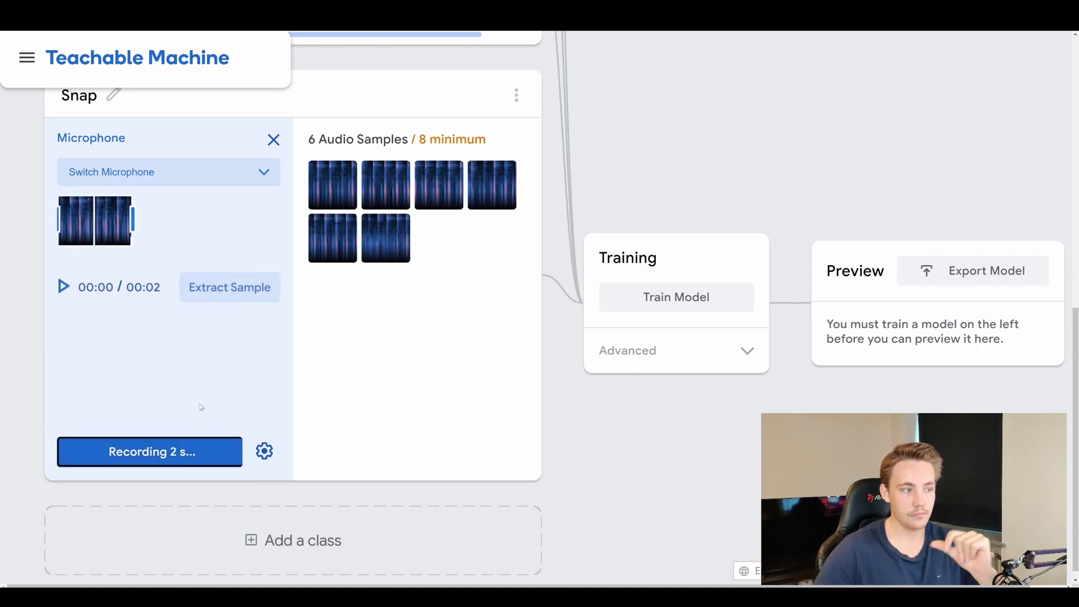
left_click(201, 286)
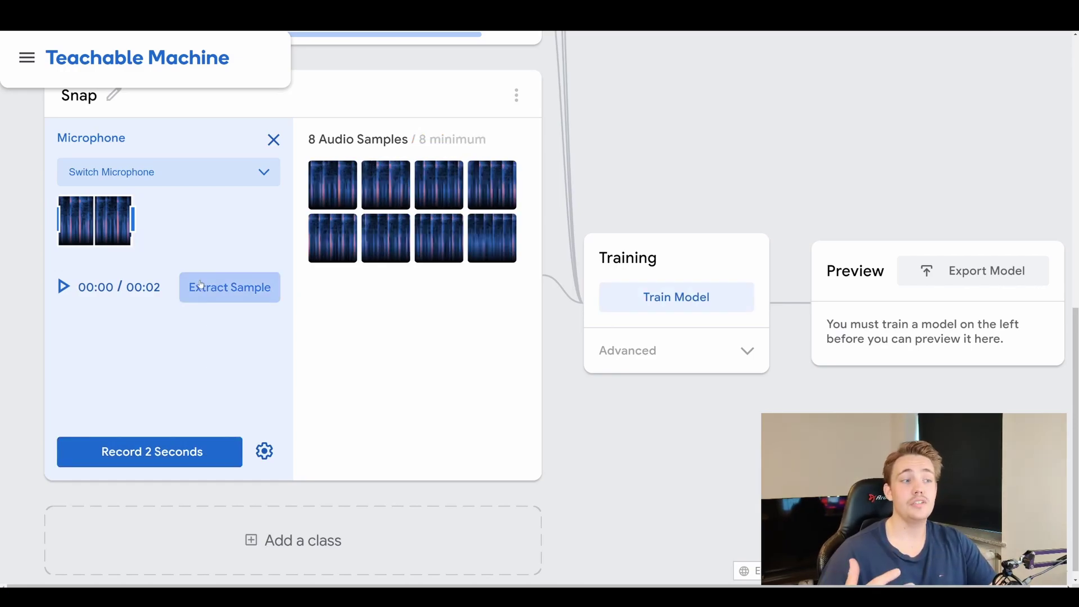
- Review the recorded class samples, then examine the advanced training settings, including the Epochs explanation and the Under the hood details
scroll(326, 190, "up", 5)
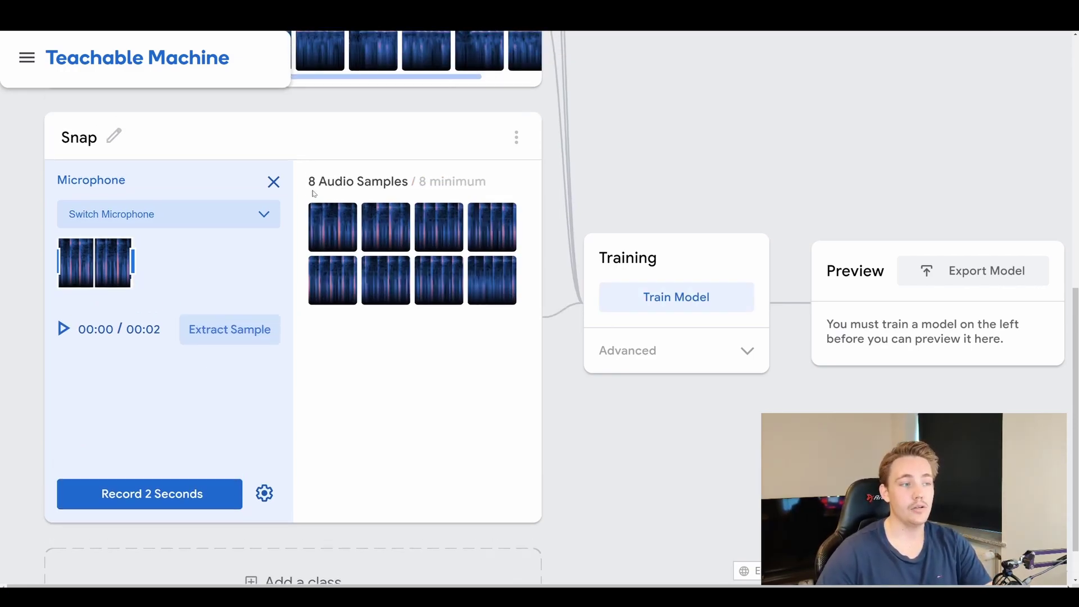
scroll(421, 290, "down", 3)
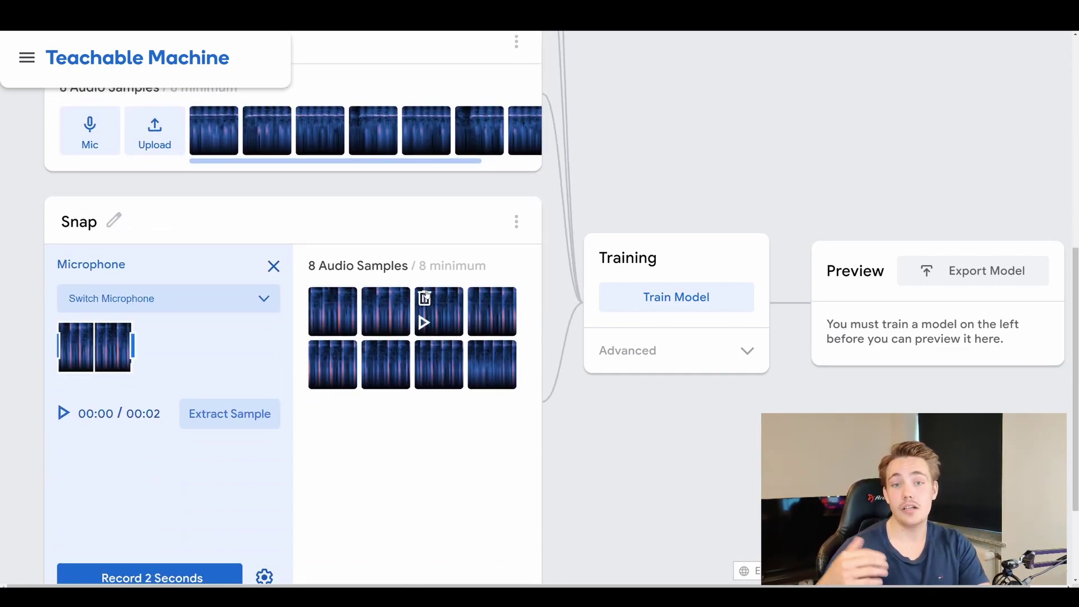
scroll(618, 281, "up", 2)
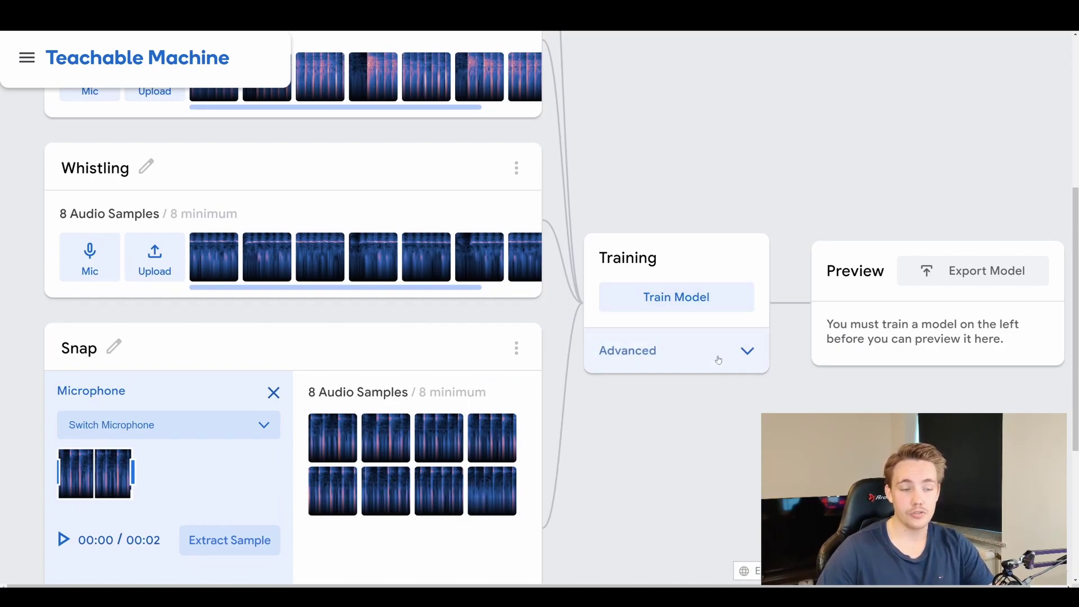
scroll(612, 277, "down", 1)
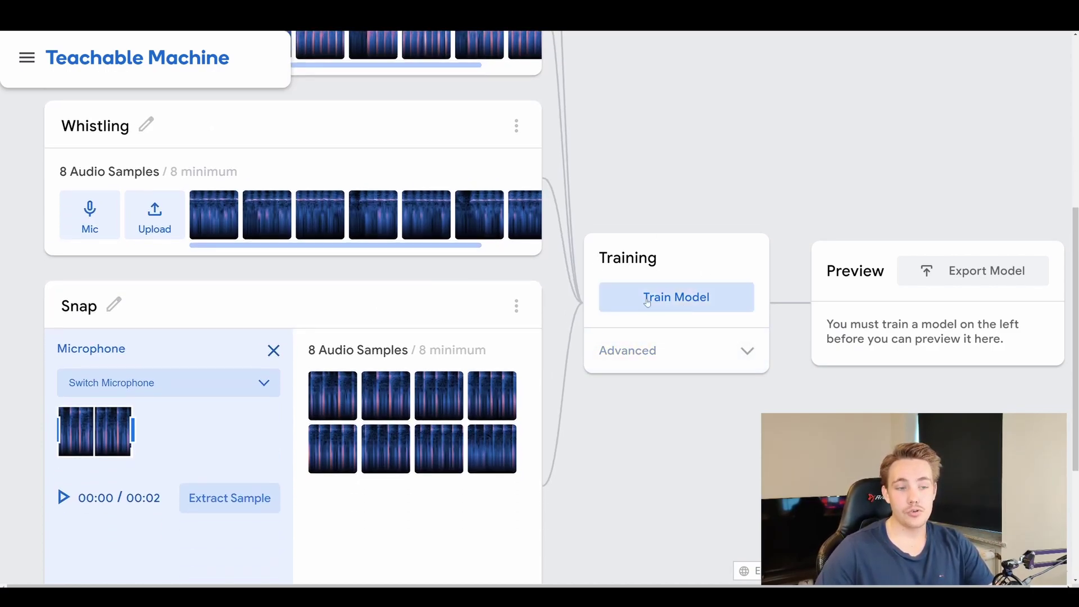
left_click(751, 355)
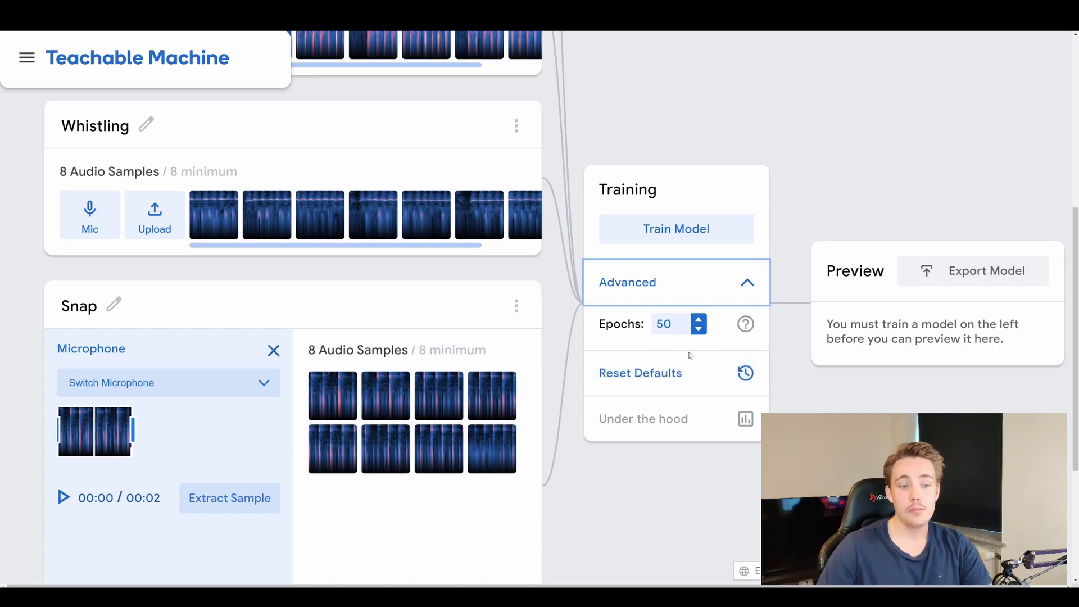
left_click(742, 432)
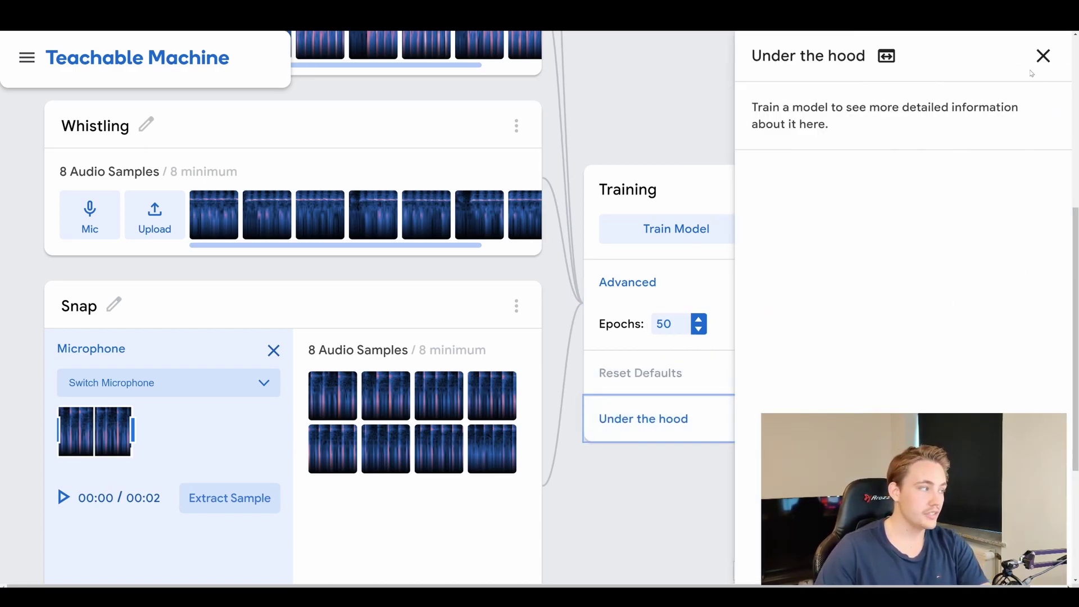
left_click(1042, 58)
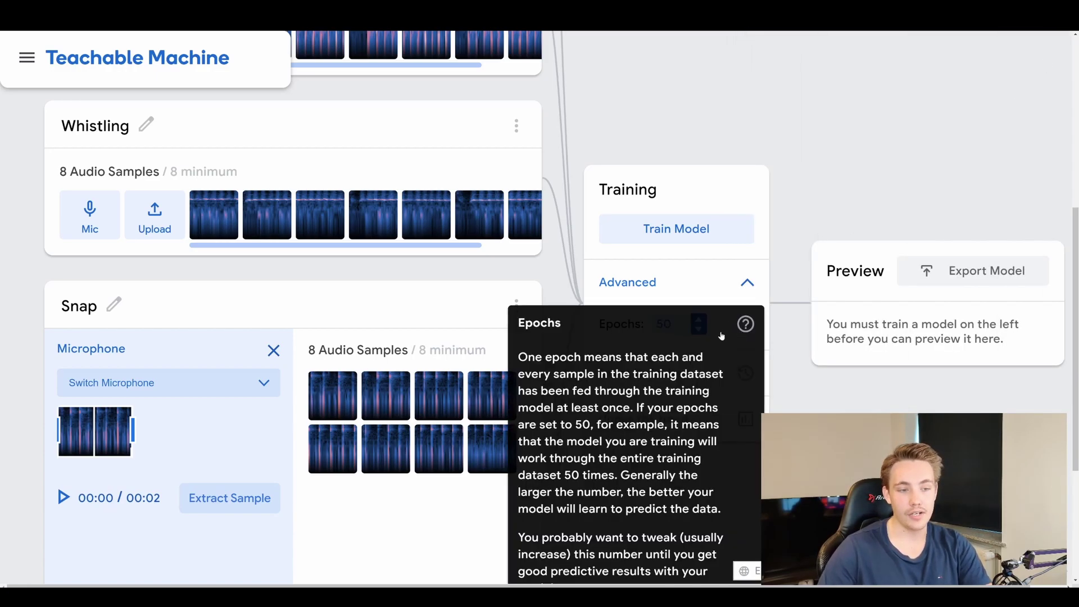
scroll(741, 319, "up", 3)
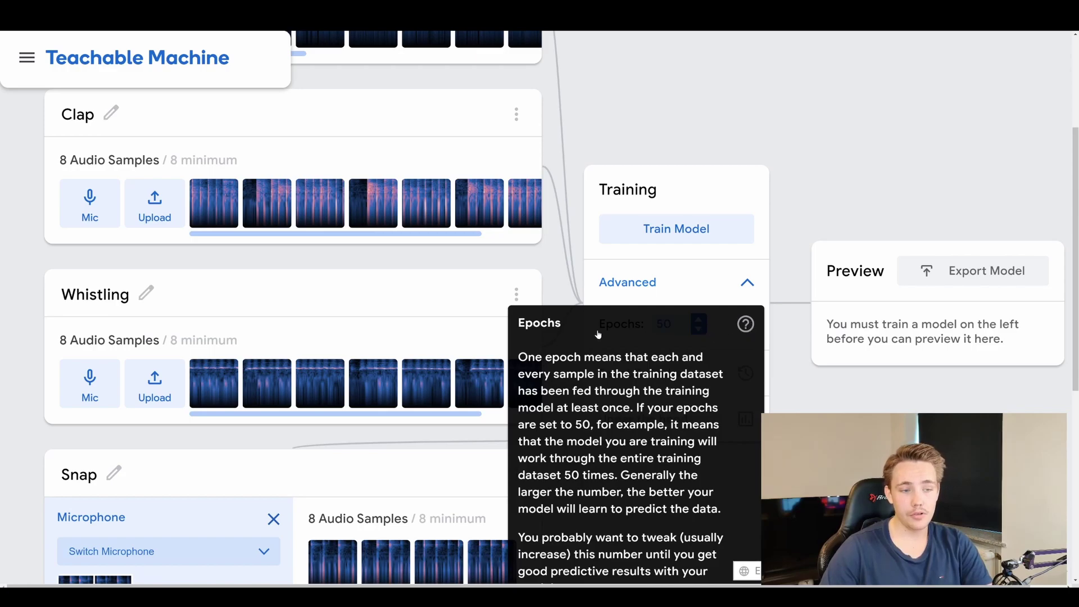
left_click(742, 286)
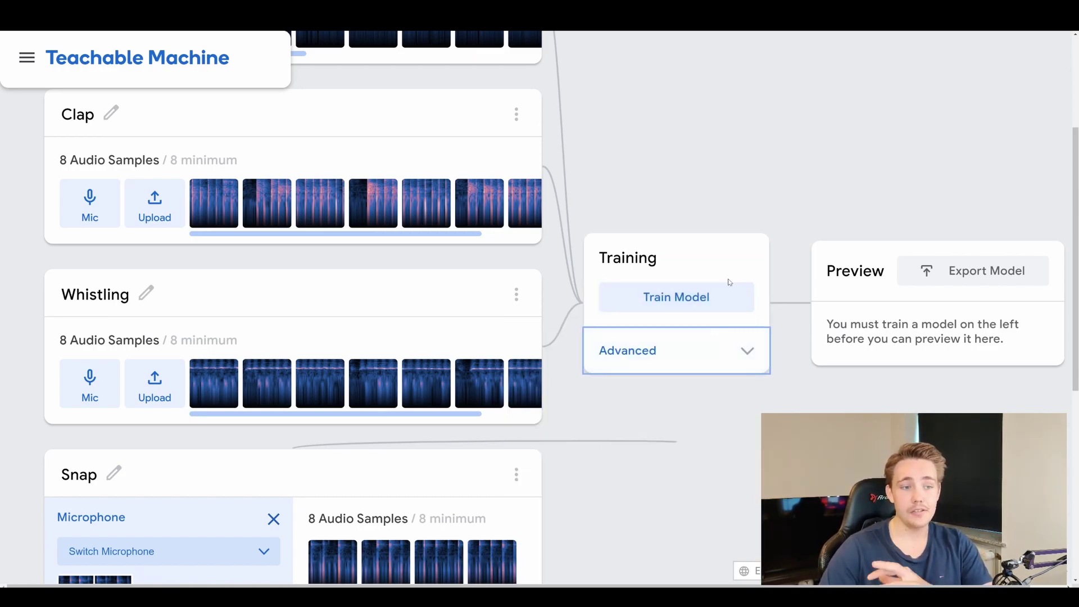
- Train the audio model on the Background Noise, Clap, Whistling and Snap samples
left_click(703, 302)
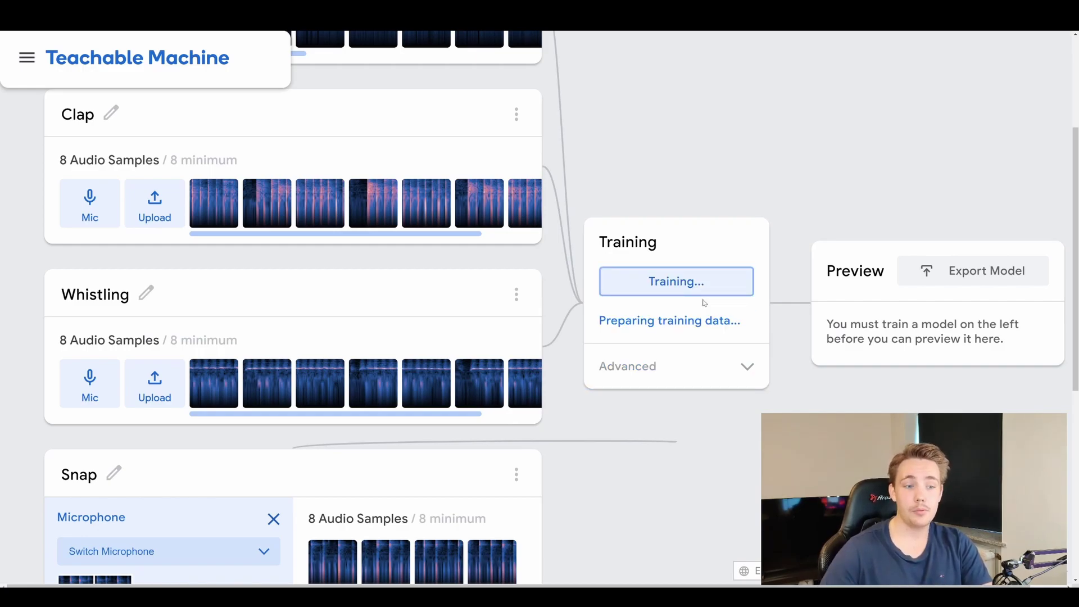
scroll(490, 359, "up", 3)
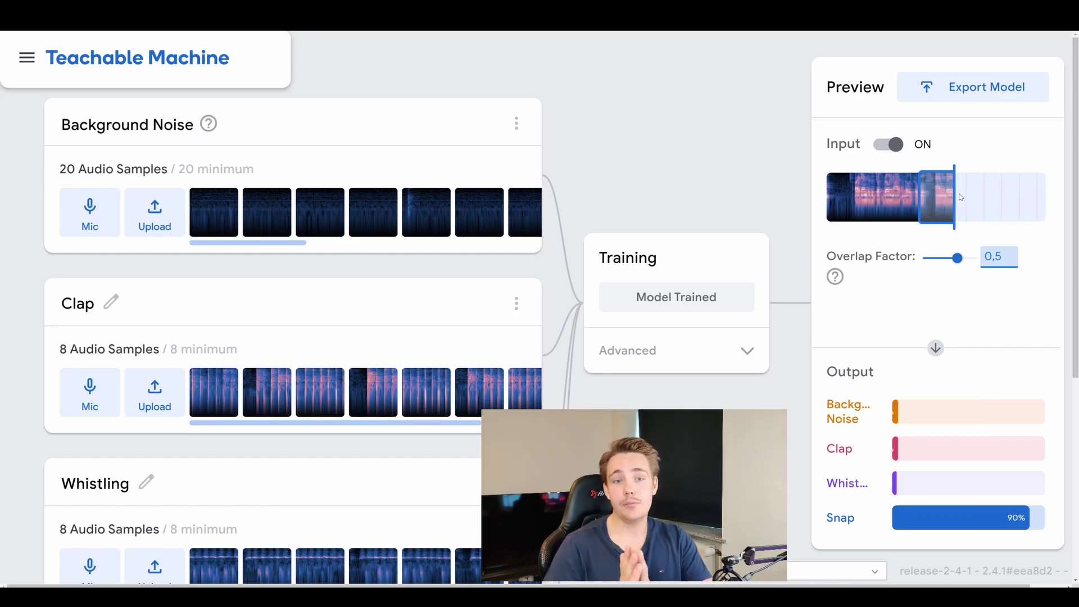
- Open the model export options and examine the Tensorflow.js Javascript snippet and the Tensorflow Lite instructions for Android
left_click(1011, 98)
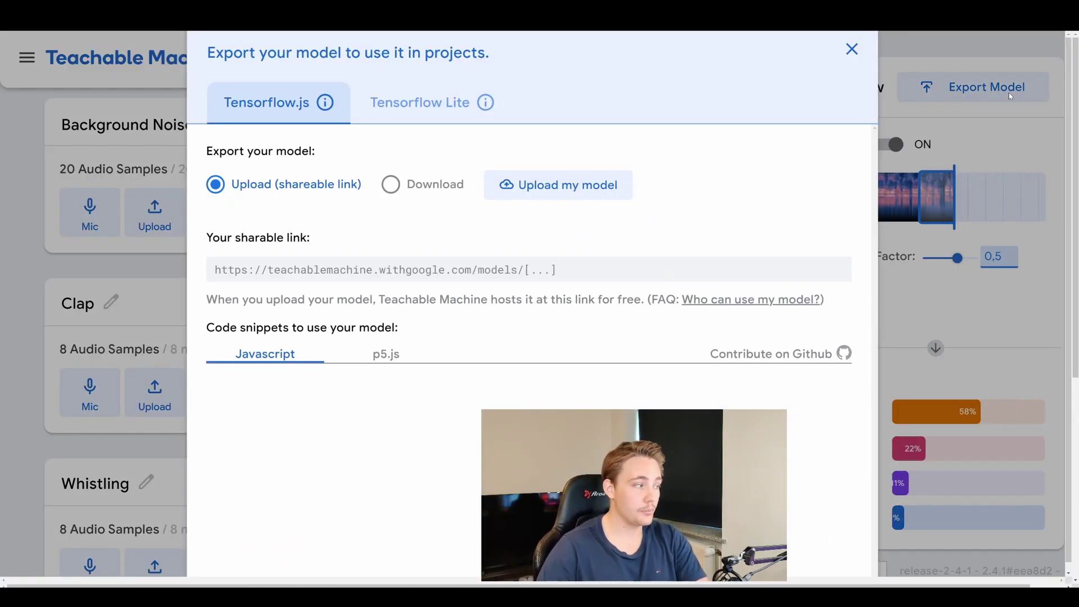
scroll(528, 338, "down", 3)
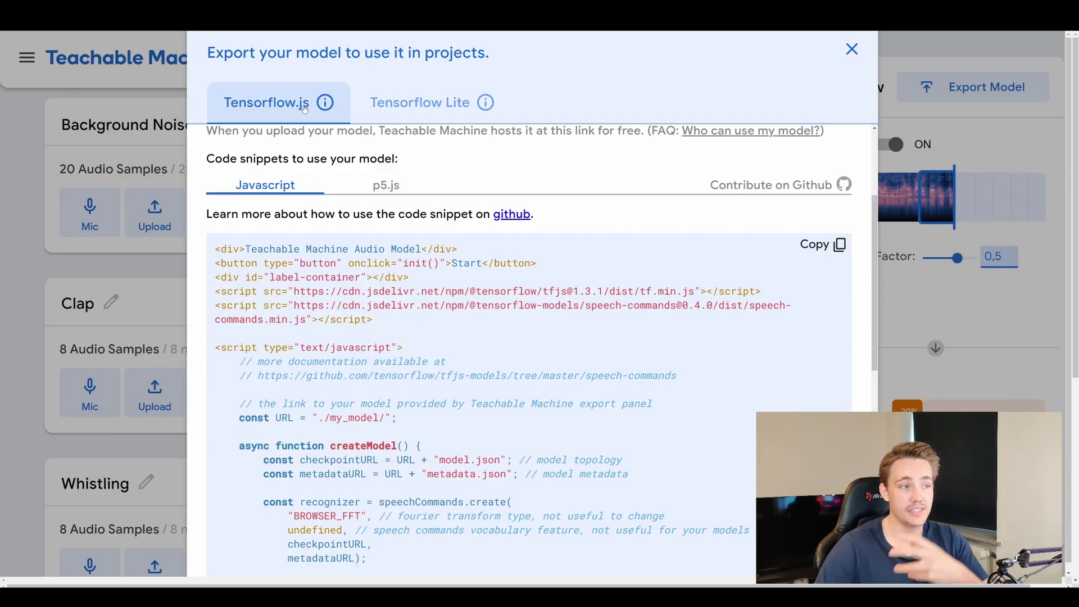
left_click(407, 110)
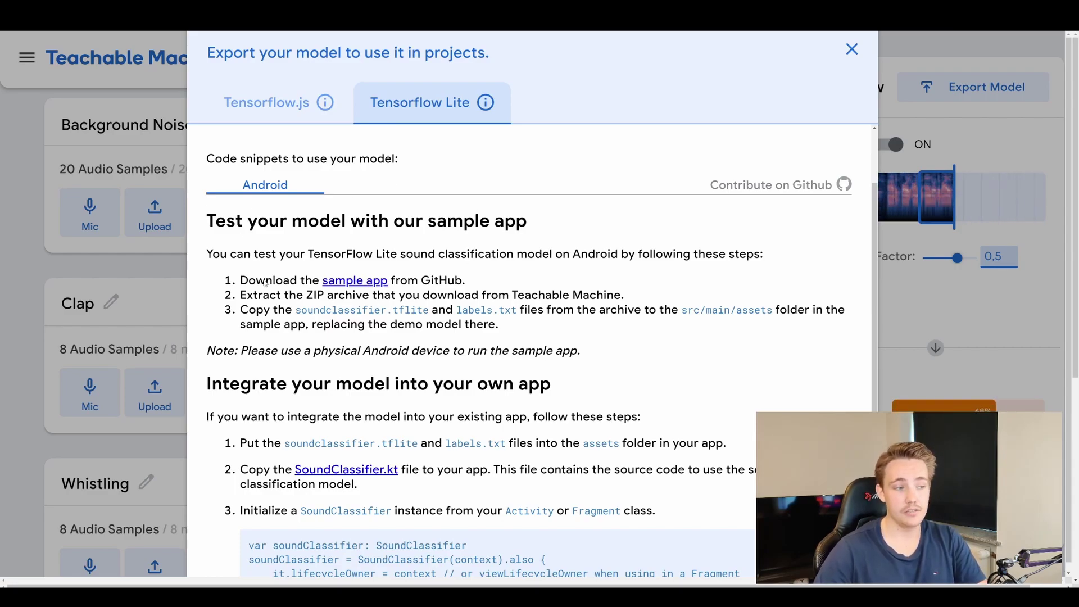
scroll(228, 250, "down", 3)
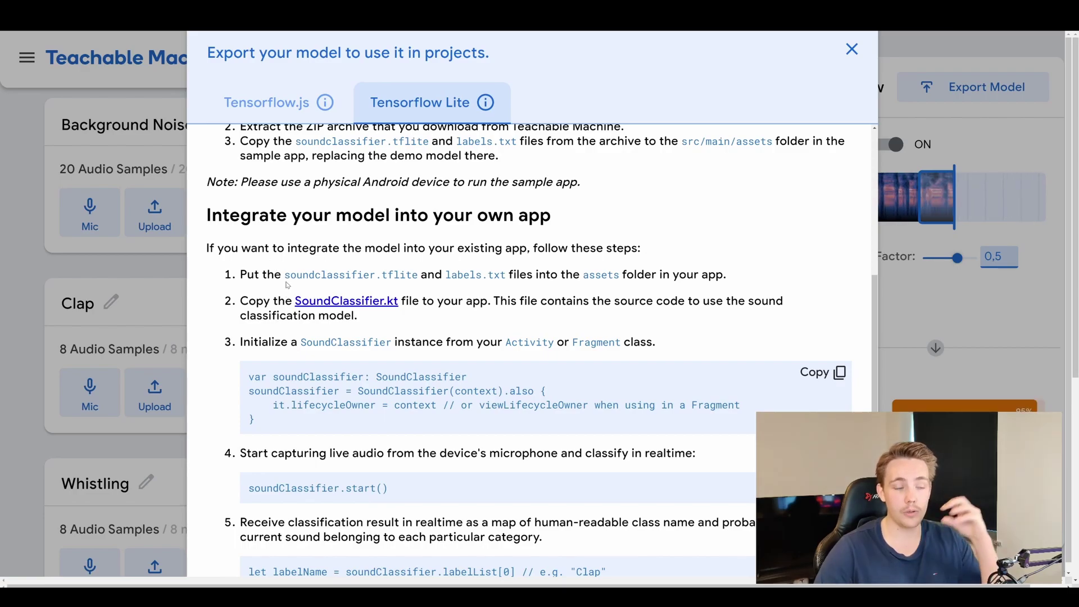
scroll(363, 341, "up", 3)
scroll(363, 341, "down", 2)
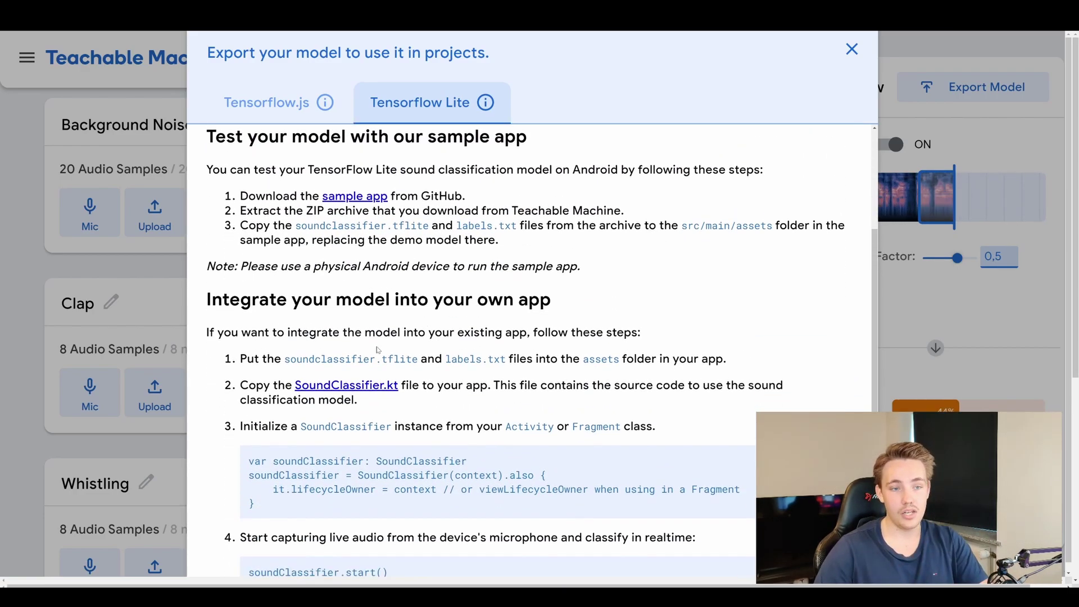